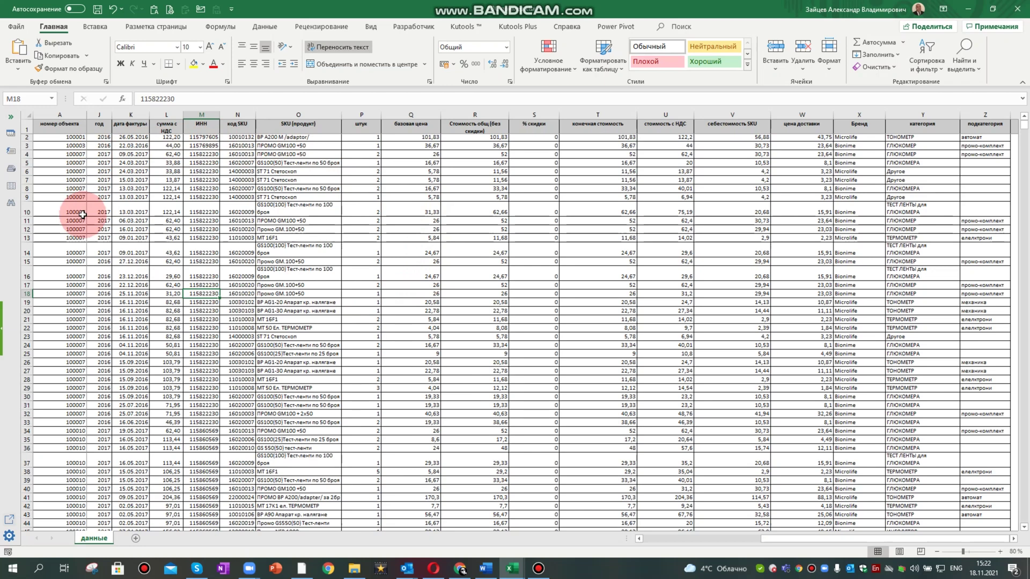
- Build a pivot table on a new sheet from данные!$A$1:$Z$42023, with год in Columns
{"action": "left_click", "coordinate": [23, 124]}
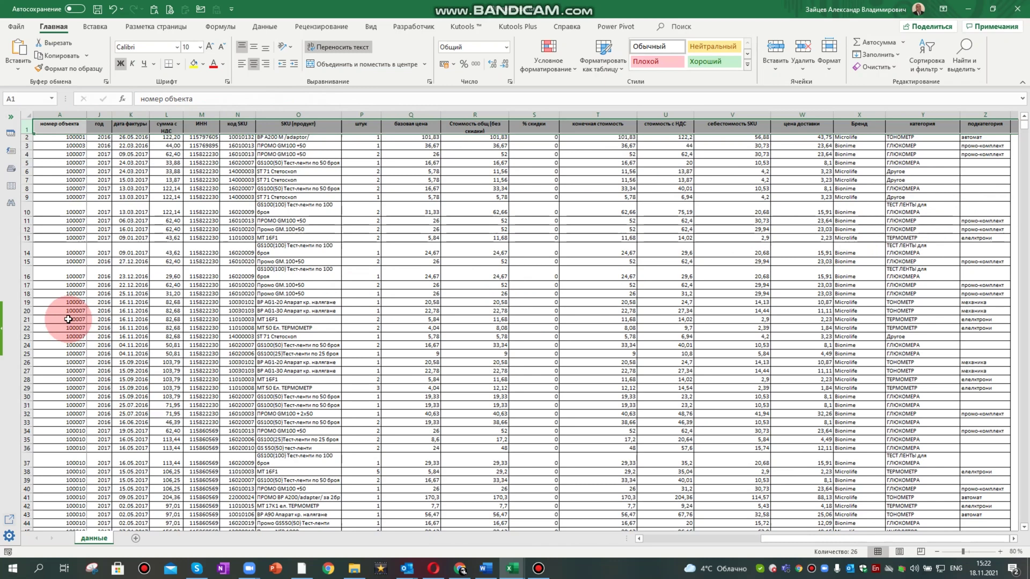
{"action": "left_click", "coordinate": [163, 309]}
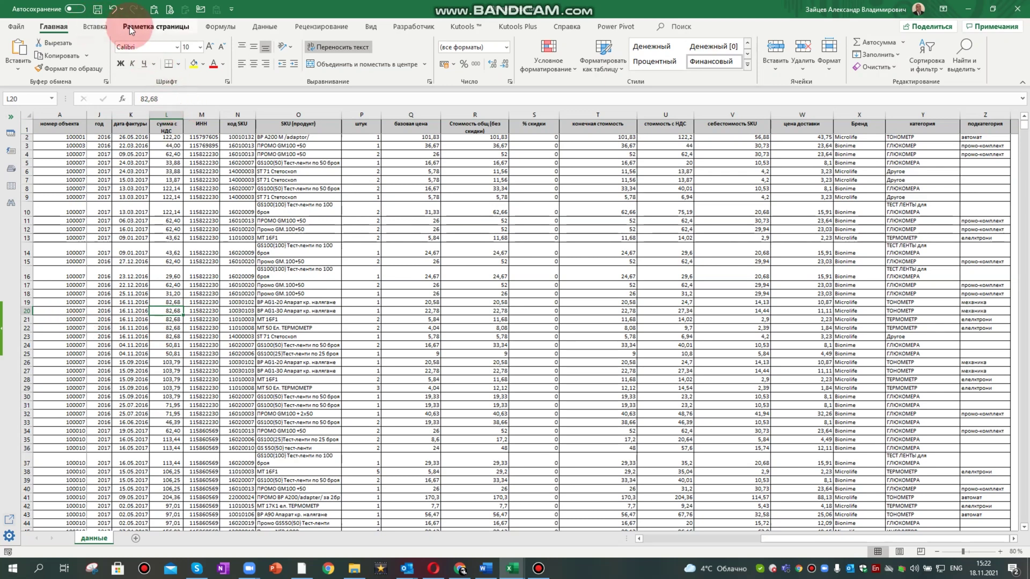
{"action": "left_click", "coordinate": [104, 26]}
{"action": "left_click", "coordinate": [20, 51]}
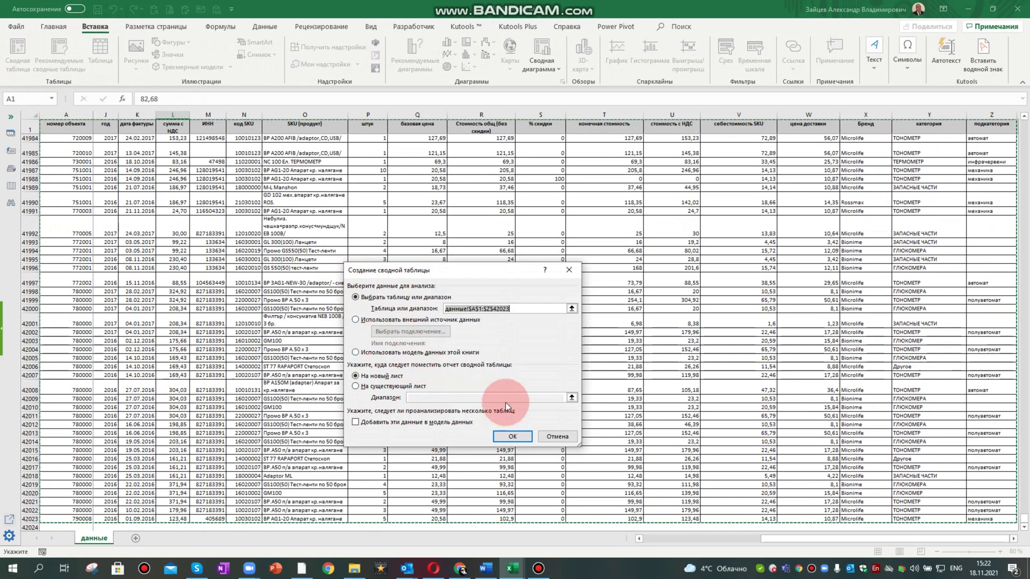
{"action": "left_click", "coordinate": [512, 438]}
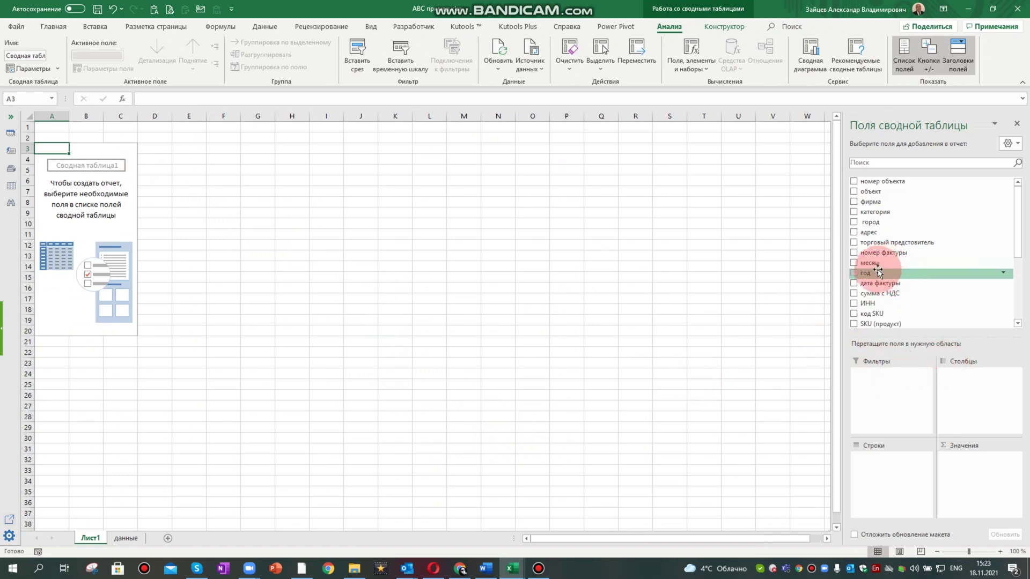
{"action": "left_click_drag", "start_coordinate": [877, 273], "coordinate": [966, 376]}
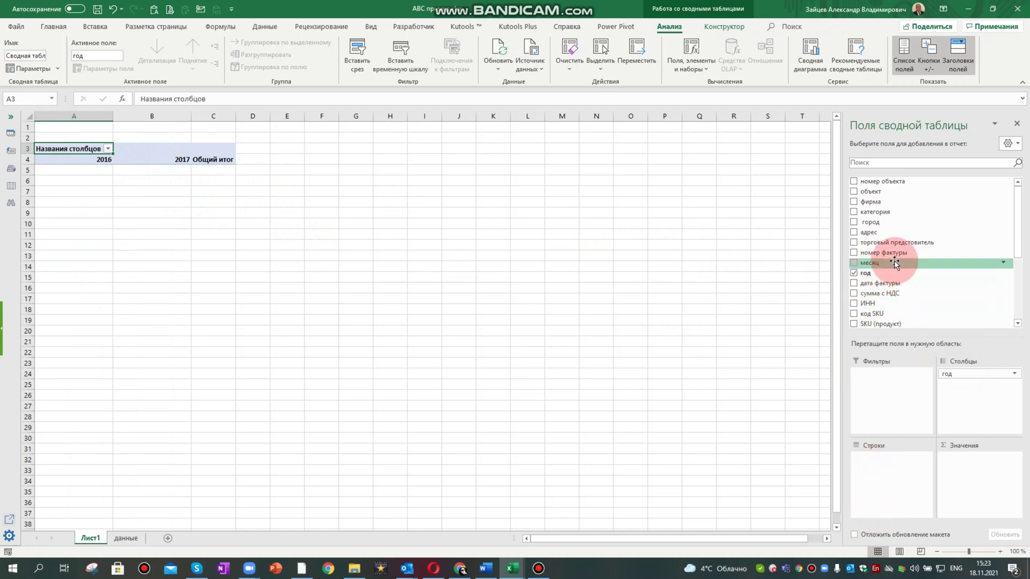
- Add SKU (продукт) as pivot rows and sum штук as the values
{"action": "scroll", "coordinate": [907, 263], "scroll_direction": "down", "scroll_amount": 5}
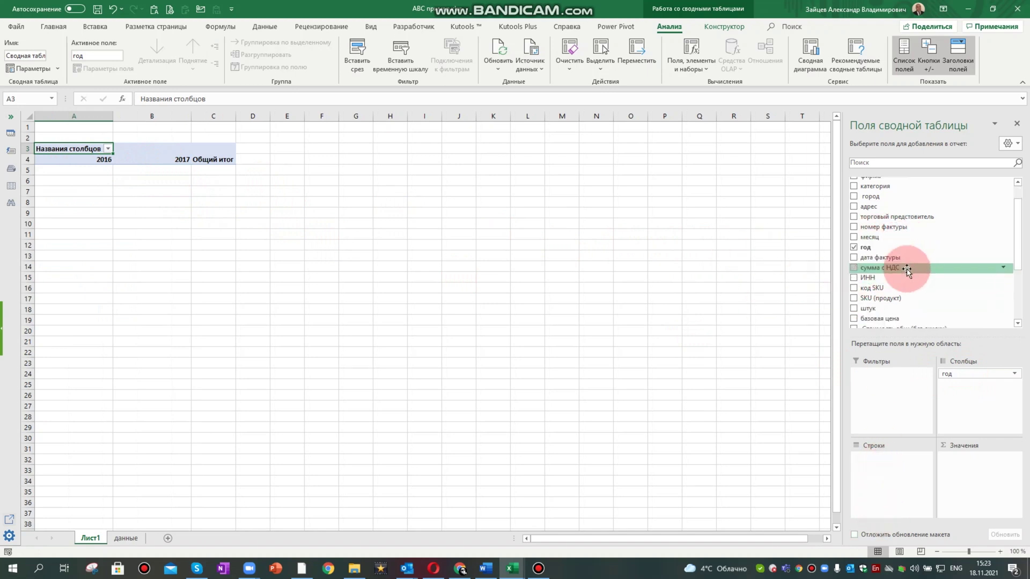
{"action": "left_click", "coordinate": [906, 264]}
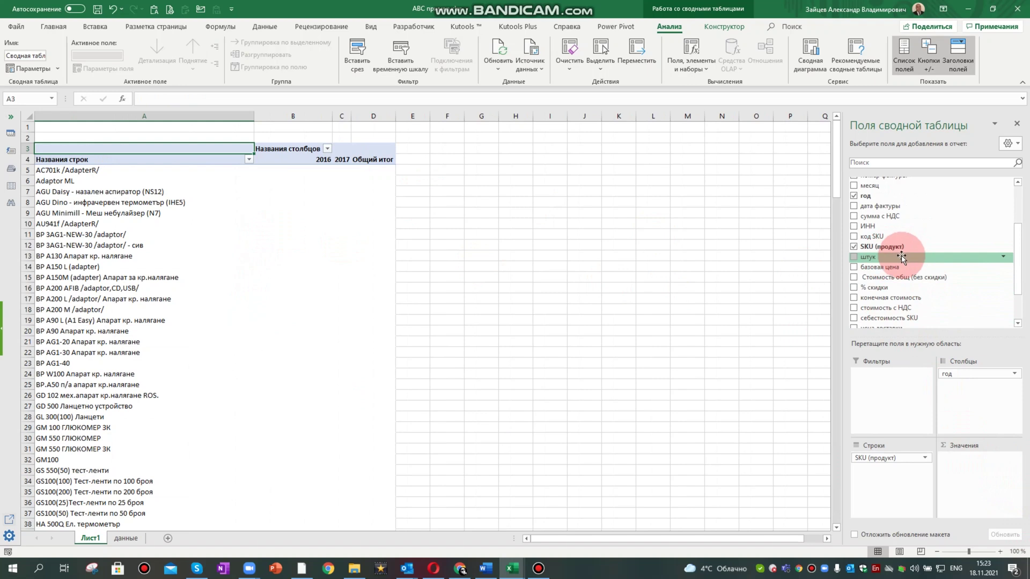
{"action": "left_click", "coordinate": [901, 258]}
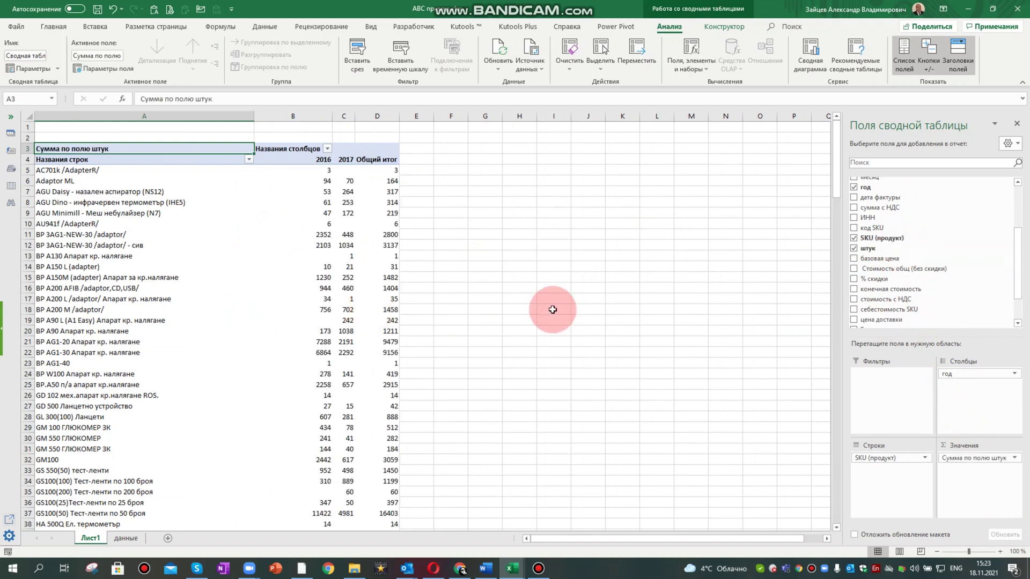
{"action": "right_click", "coordinate": [387, 205]}
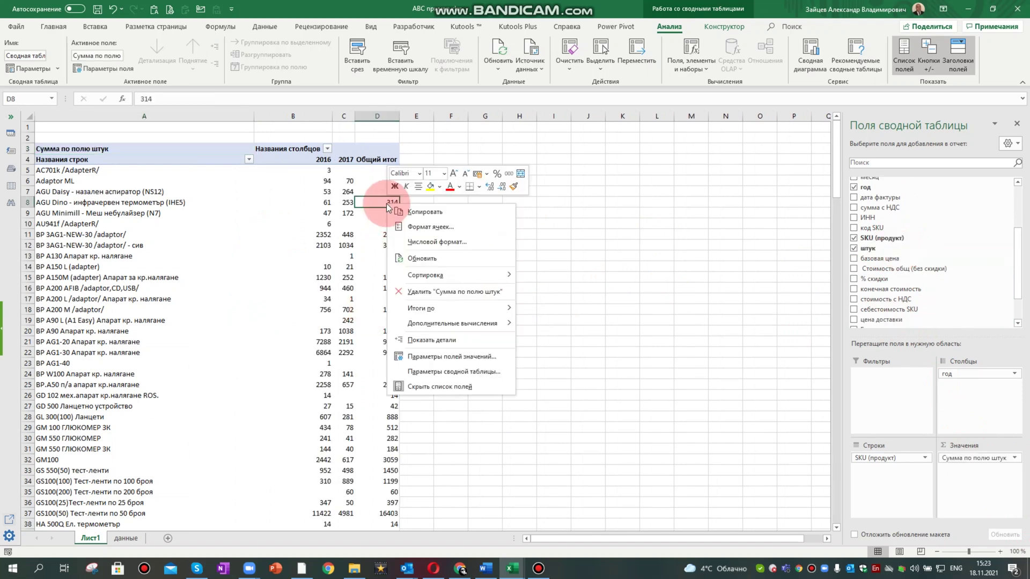
{"action": "mouse_move", "coordinate": [425, 275]}
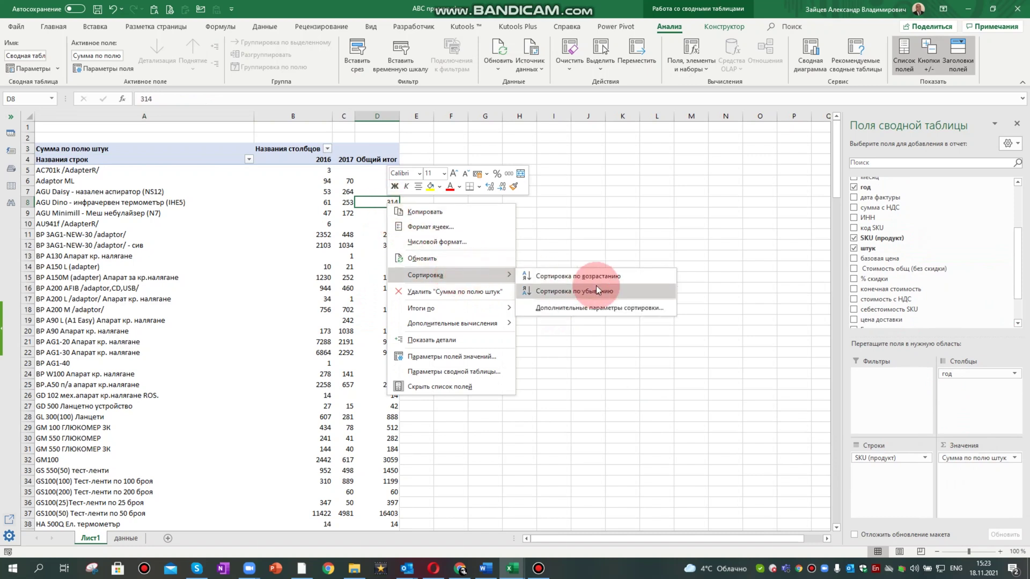
- Sort products by total штук largest to smallest and remove the год column split
{"action": "left_click", "coordinate": [592, 295]}
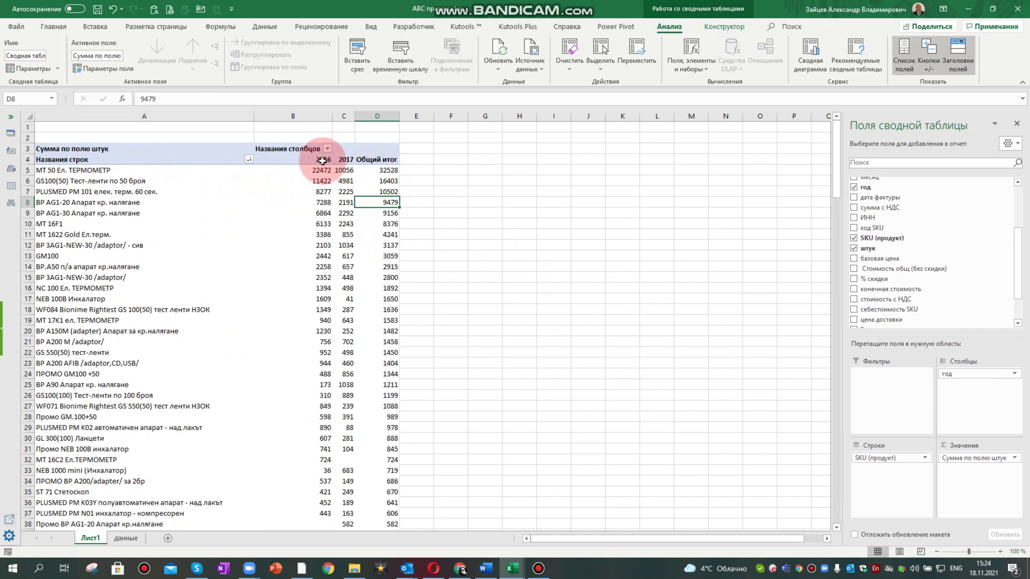
{"action": "left_click_drag", "start_coordinate": [938, 364], "coordinate": [487, 257]}
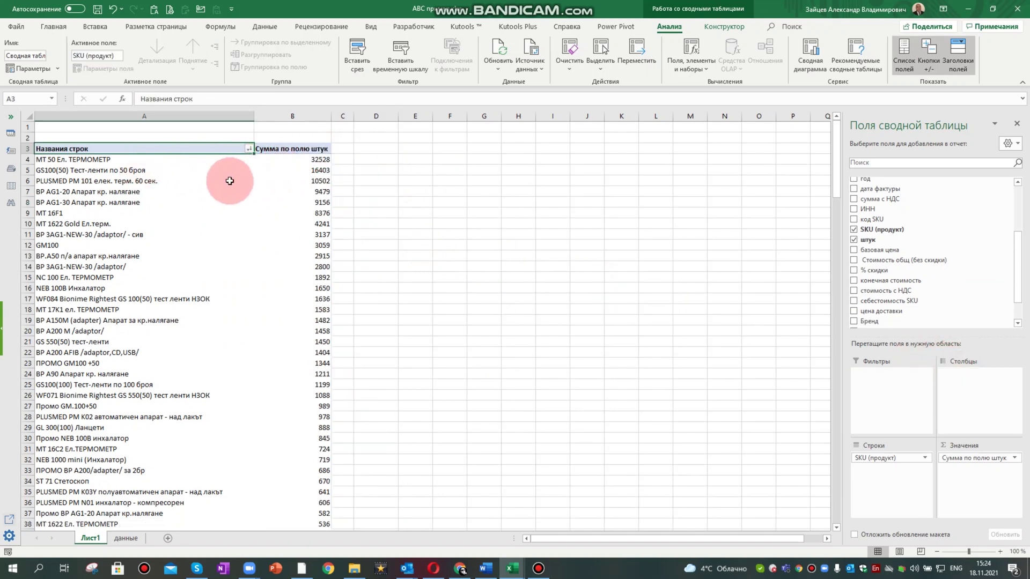
- Copy the pivot's SKU names with штук totals (A4:B194) and switch to ABC.xlsx
{"action": "left_click", "coordinate": [121, 161]}
{"action": "key", "text": "ctrl+shift+Down"}
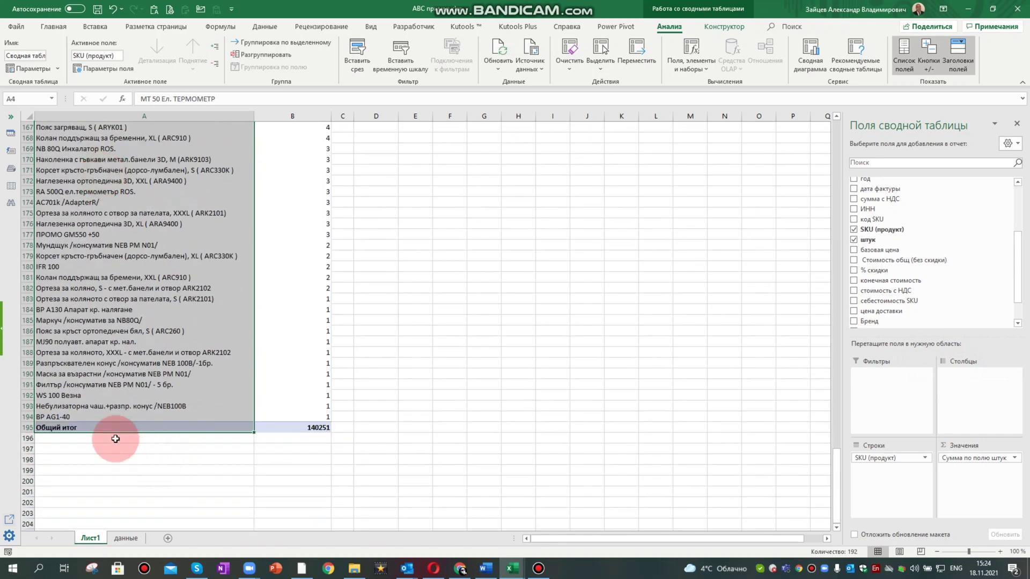
{"action": "left_click", "coordinate": [26, 416]}
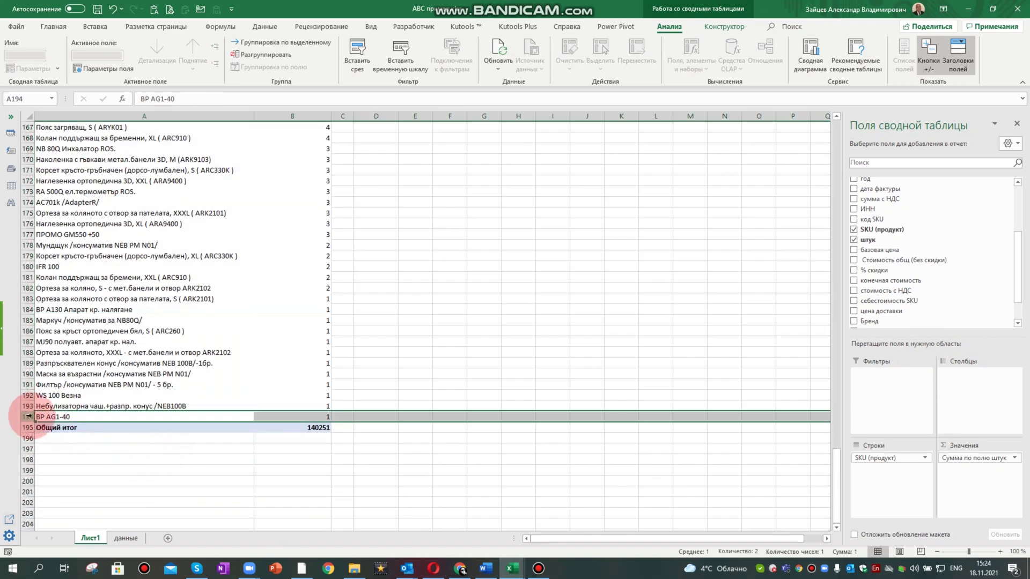
{"action": "scroll", "coordinate": [368, 430], "scroll_direction": "up", "scroll_amount": 20}
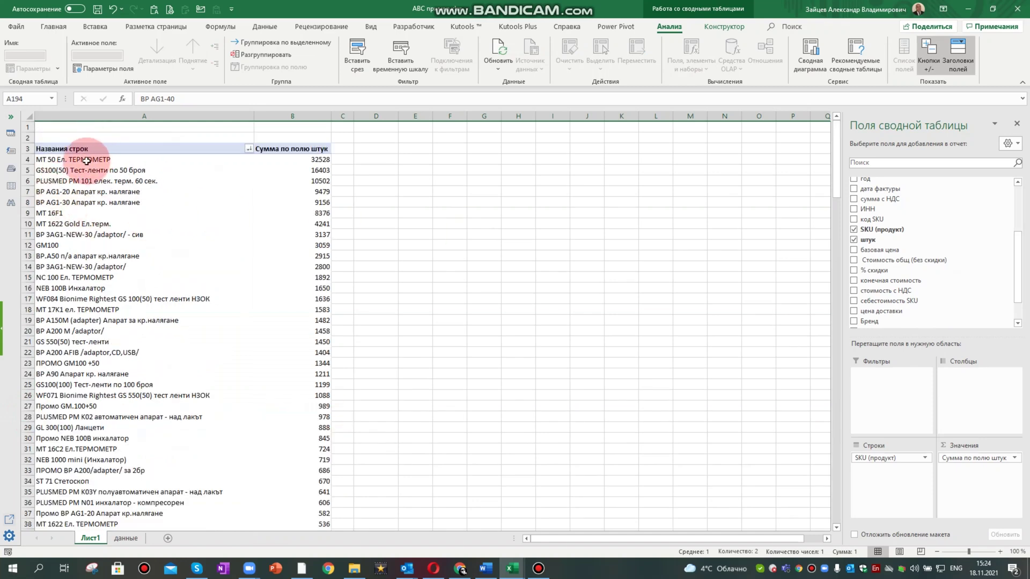
{"action": "left_click_drag", "start_coordinate": [86, 161], "coordinate": [264, 187]}
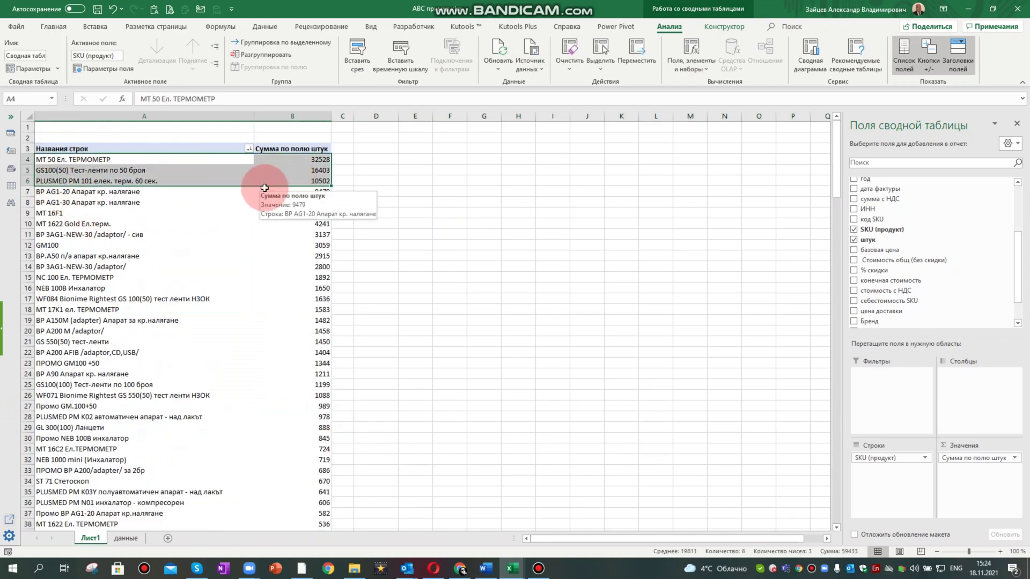
{"action": "key", "text": "ctrl+shift+Down"}
{"action": "key", "text": "ctrl+c"}
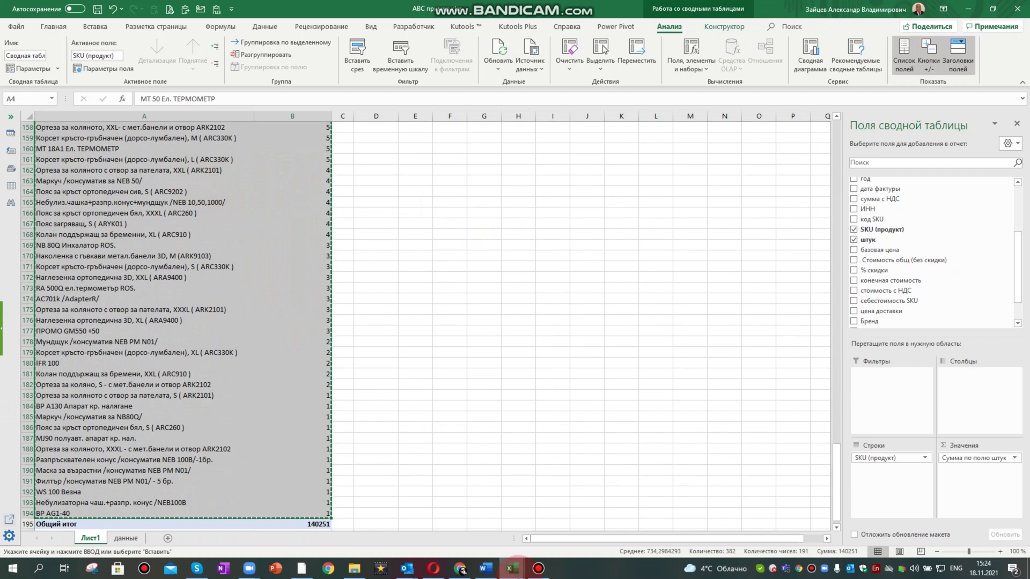
{"action": "left_click", "coordinate": [512, 570]}
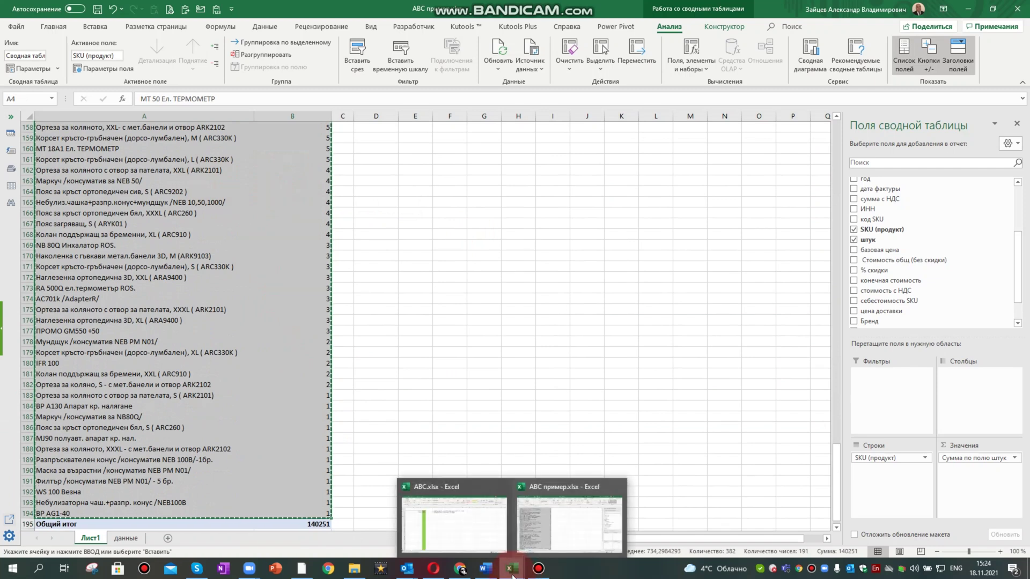
{"action": "left_click", "coordinate": [453, 536]}
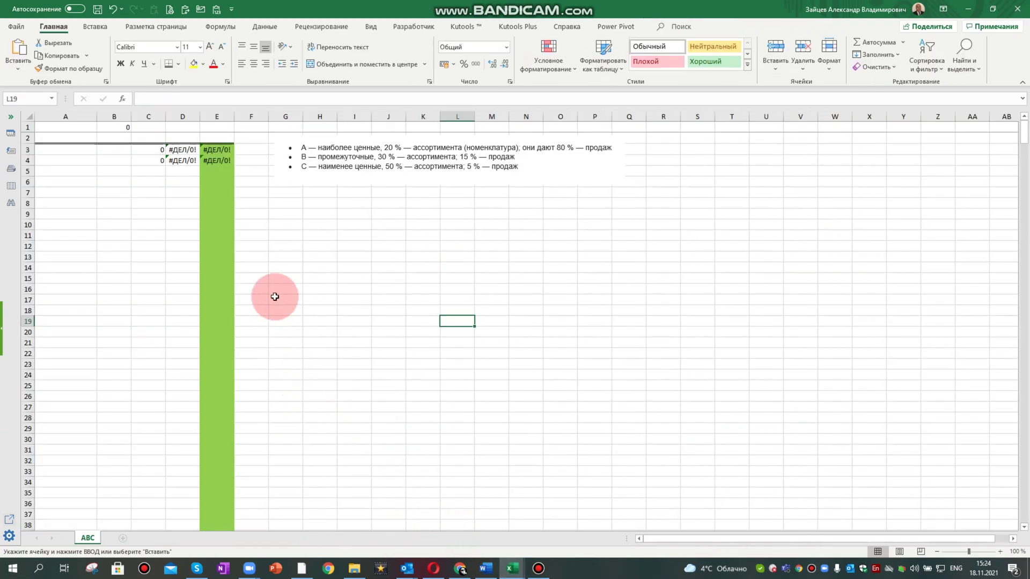
- Paste the copied products and quantities as values starting at cell A3
{"action": "left_click", "coordinate": [58, 148]}
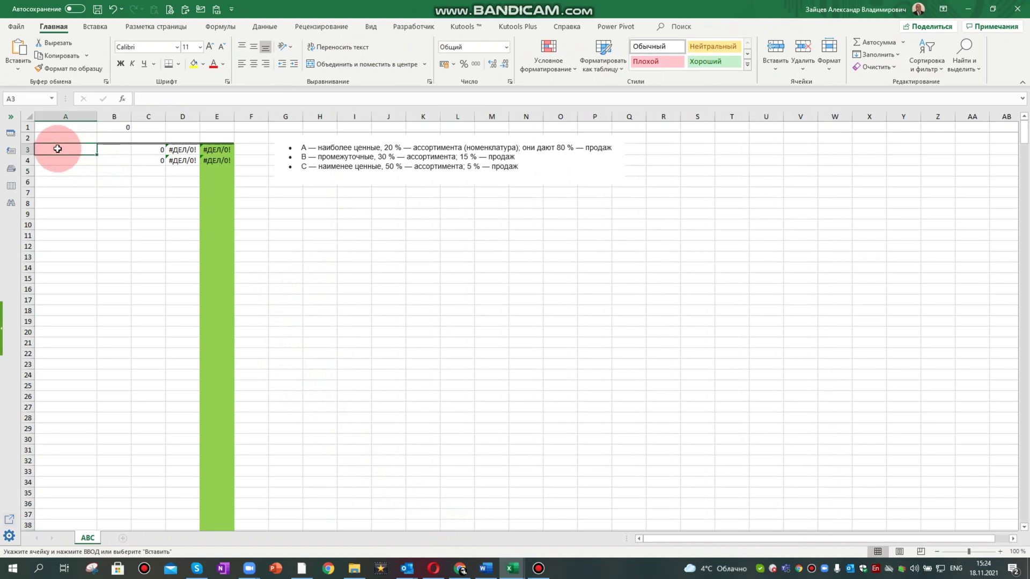
{"action": "left_click", "coordinate": [217, 9]}
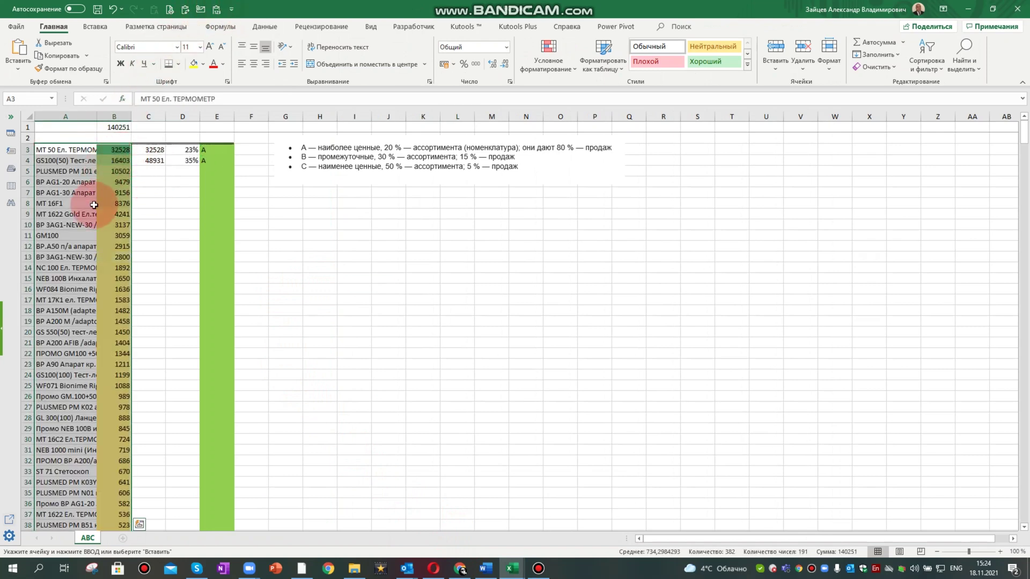
{"action": "scroll", "coordinate": [98, 228], "scroll_direction": "down", "scroll_amount": 20}
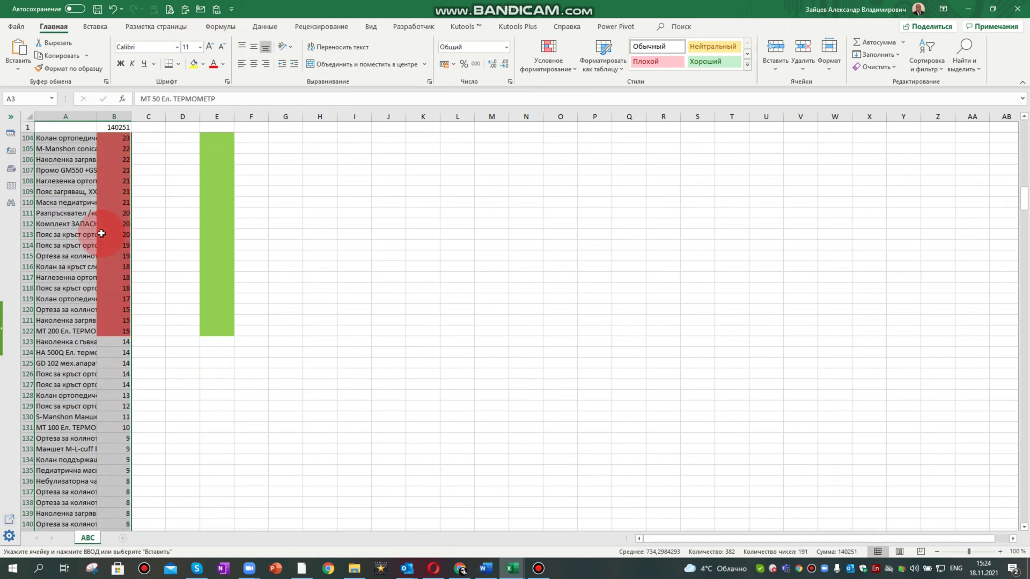
{"action": "scroll", "coordinate": [101, 234], "scroll_direction": "down", "scroll_amount": 6}
{"action": "scroll", "coordinate": [102, 234], "scroll_direction": "up", "scroll_amount": 10}
{"action": "scroll", "coordinate": [107, 223], "scroll_direction": "up", "scroll_amount": 12}
{"action": "scroll", "coordinate": [115, 209], "scroll_direction": "up", "scroll_amount": 10}
{"action": "scroll", "coordinate": [119, 195], "scroll_direction": "up", "scroll_amount": 8}
- Select the quantities in B3:B193
{"action": "left_click", "coordinate": [114, 150]}
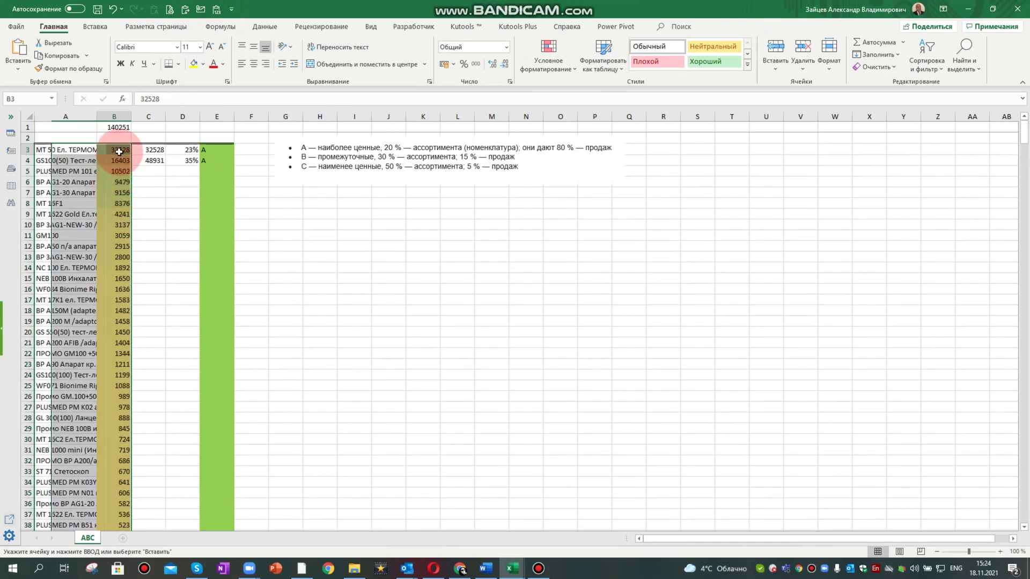
{"action": "key", "text": "ctrl+shift+Down"}
{"action": "scroll", "coordinate": [204, 333], "scroll_direction": "down", "scroll_amount": 2}
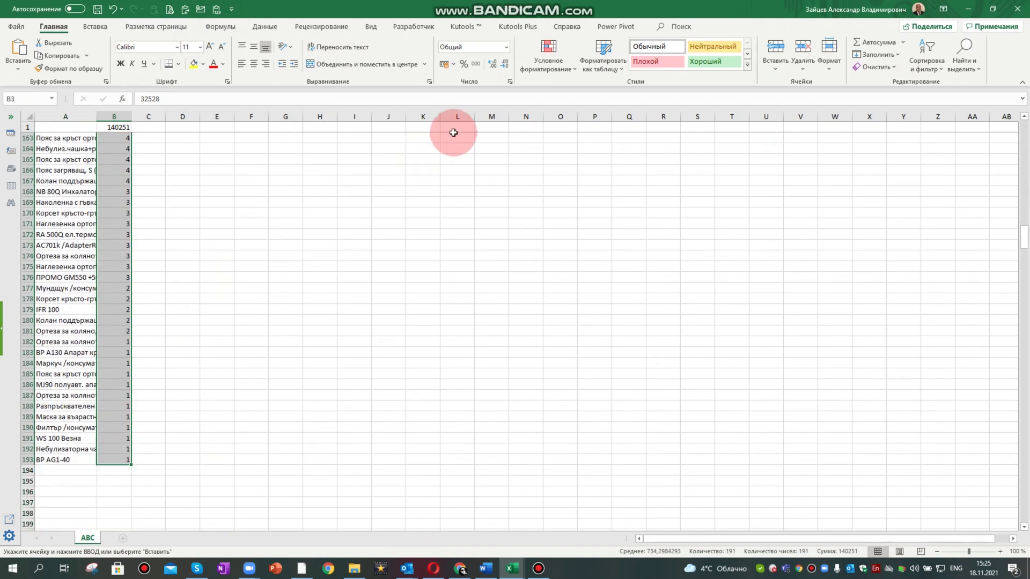
{"action": "left_click", "coordinate": [555, 62]}
{"action": "mouse_move", "coordinate": [564, 231]}
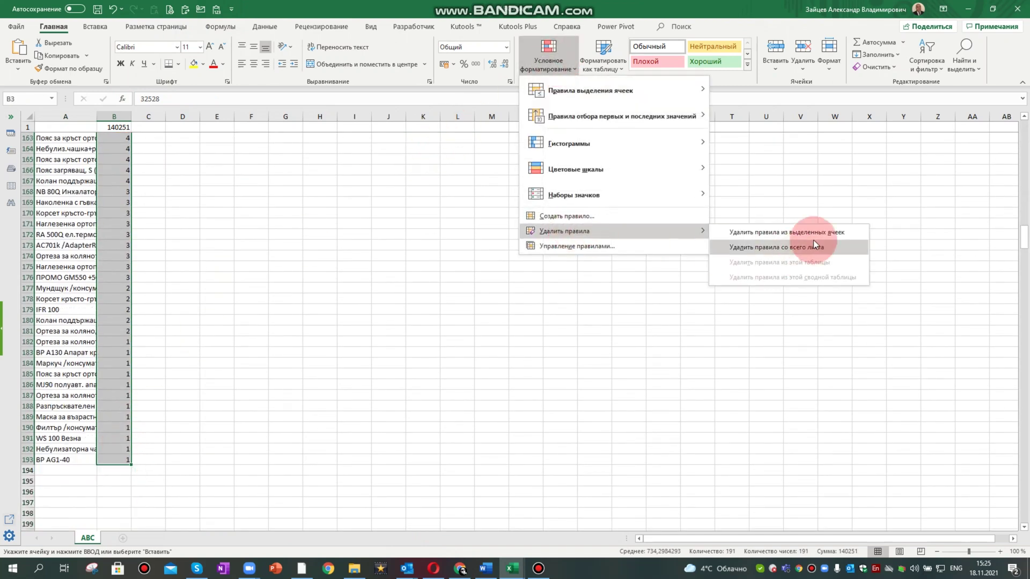
- Clear all conditional formatting rules from the sheet, then apply the Green-Yellow-Red colour scale to the quantities
{"action": "left_click", "coordinate": [814, 234]}
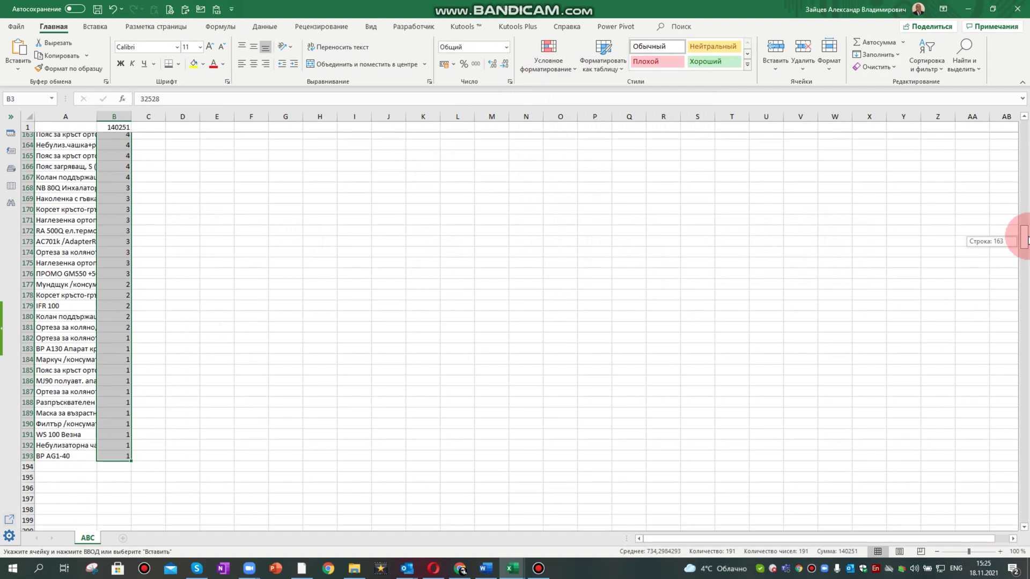
{"action": "left_click_drag", "start_coordinate": [1023, 239], "coordinate": [1022, 103]}
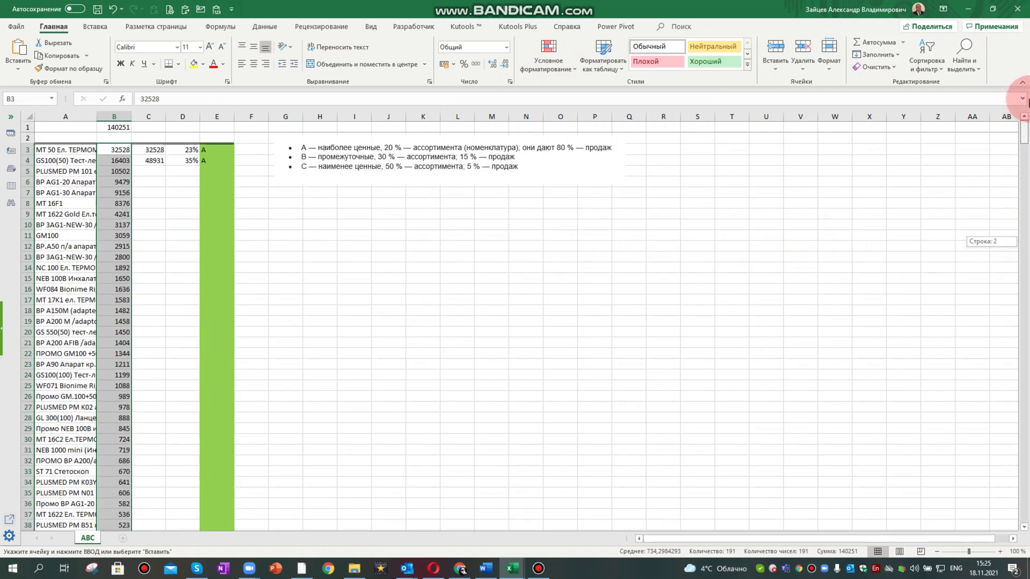
{"action": "left_click", "coordinate": [554, 63]}
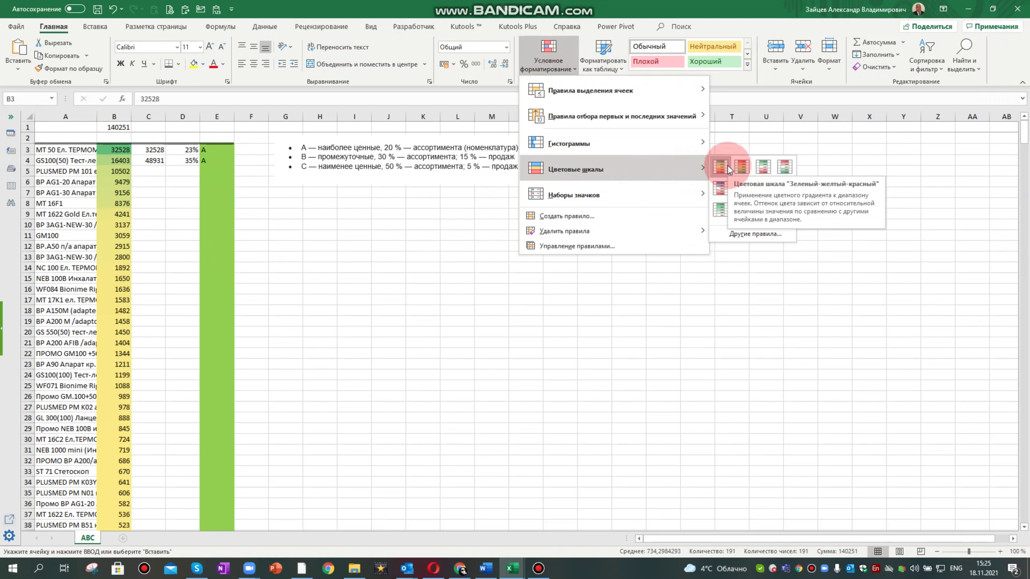
{"action": "left_click", "coordinate": [727, 165]}
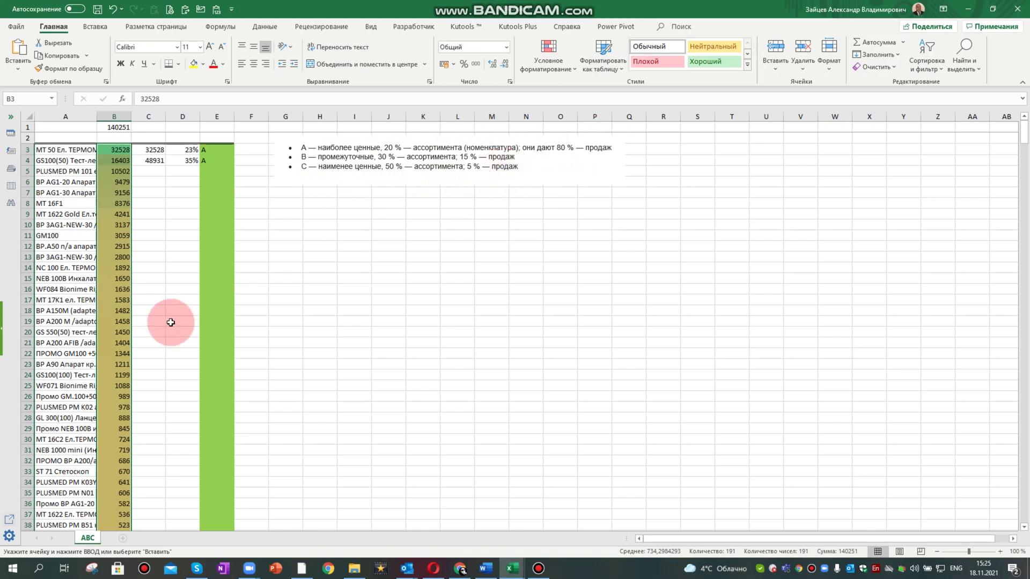
- Apply Comma Style with zero decimals to the B1 total and the B3:B193 sales
{"action": "left_click", "coordinate": [118, 150]}
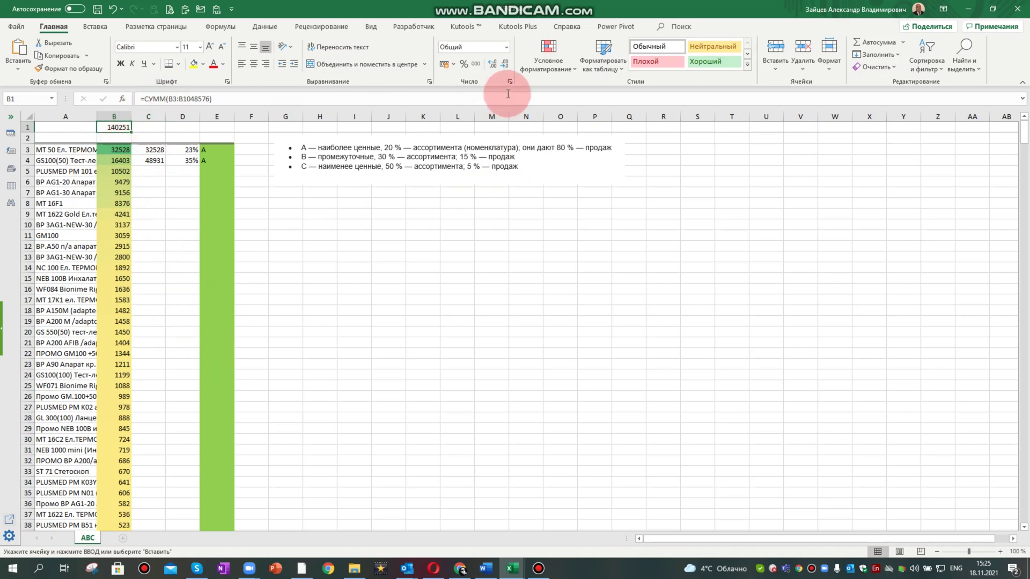
{"action": "left_click", "coordinate": [475, 63]}
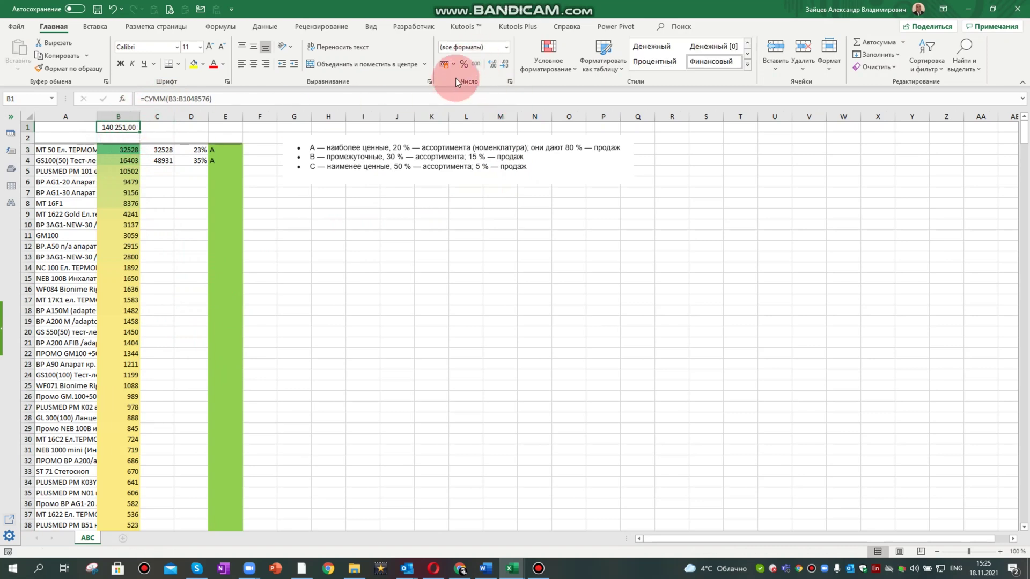
{"action": "left_click", "coordinate": [507, 63]}
{"action": "left_click", "coordinate": [507, 63]}
{"action": "left_click", "coordinate": [106, 152]}
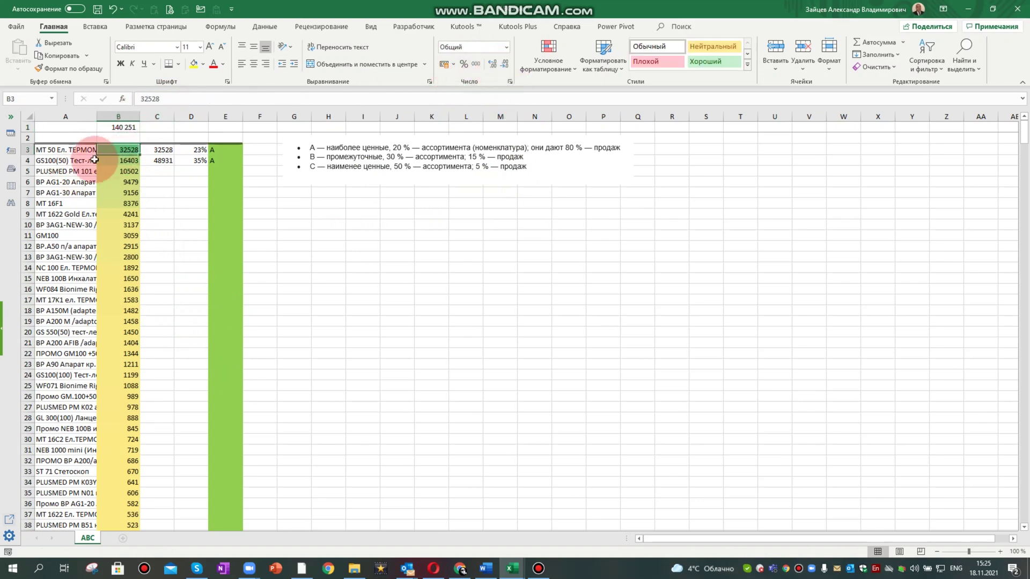
{"action": "key", "text": "ctrl+shift+Down"}
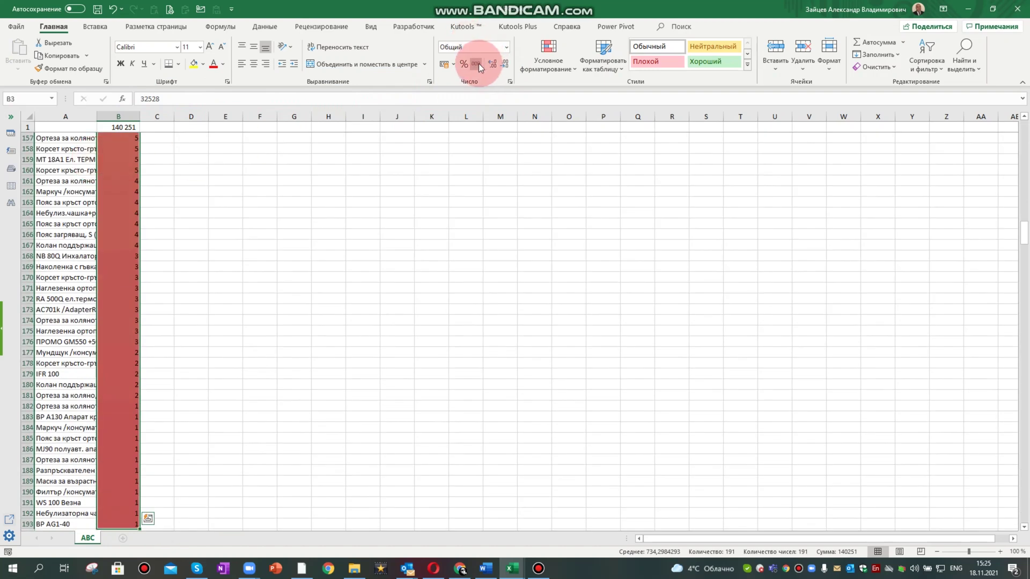
{"action": "left_click", "coordinate": [477, 64]}
{"action": "left_click", "coordinate": [506, 64]}
{"action": "left_click", "coordinate": [505, 65]}
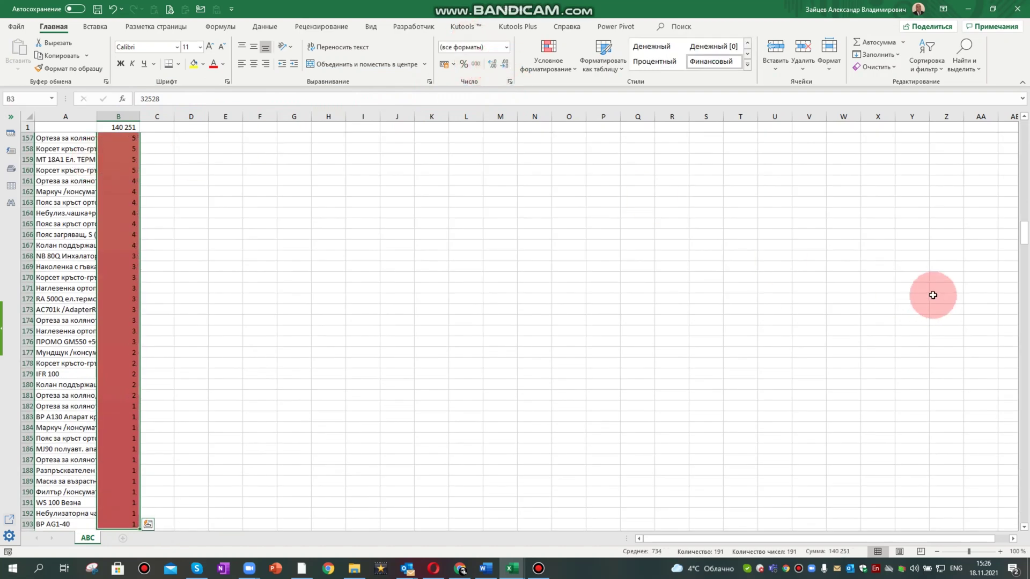
{"action": "left_click_drag", "start_coordinate": [1025, 233], "coordinate": [1024, 131]}
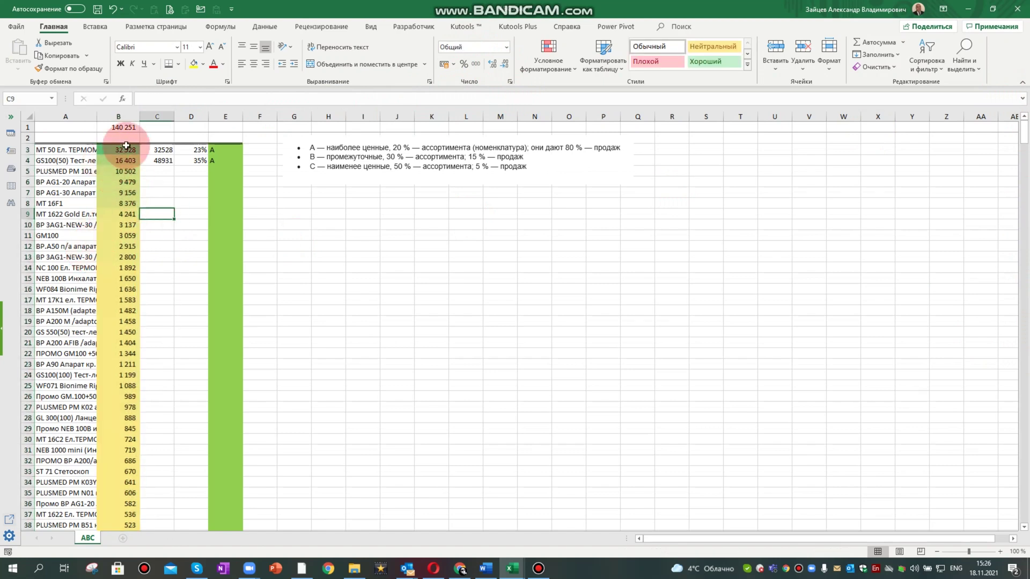
{"action": "left_click", "coordinate": [128, 127]}
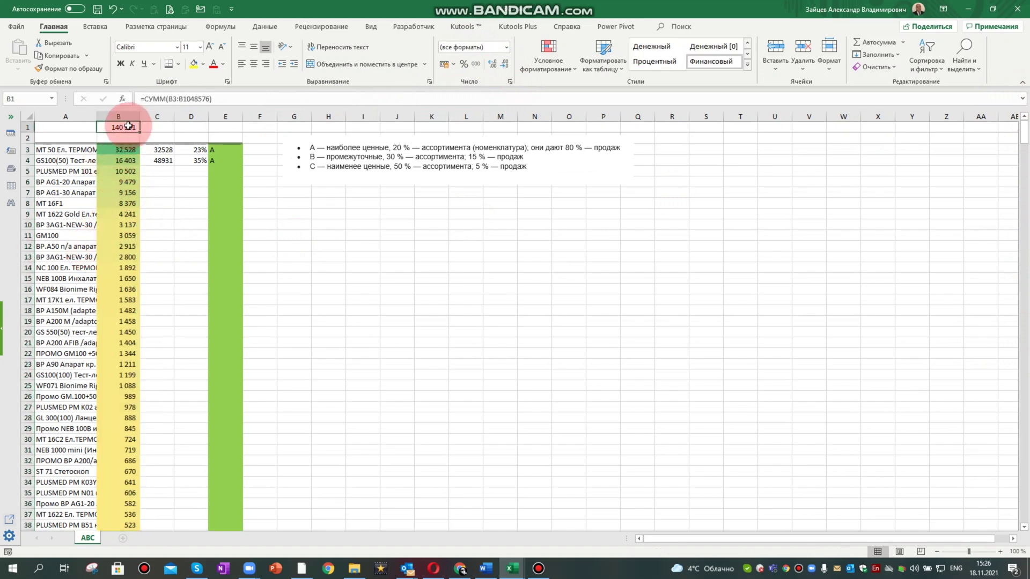
{"action": "double_click", "coordinate": [128, 126]}
{"action": "scroll", "coordinate": [152, 338], "scroll_direction": "down", "scroll_amount": 9}
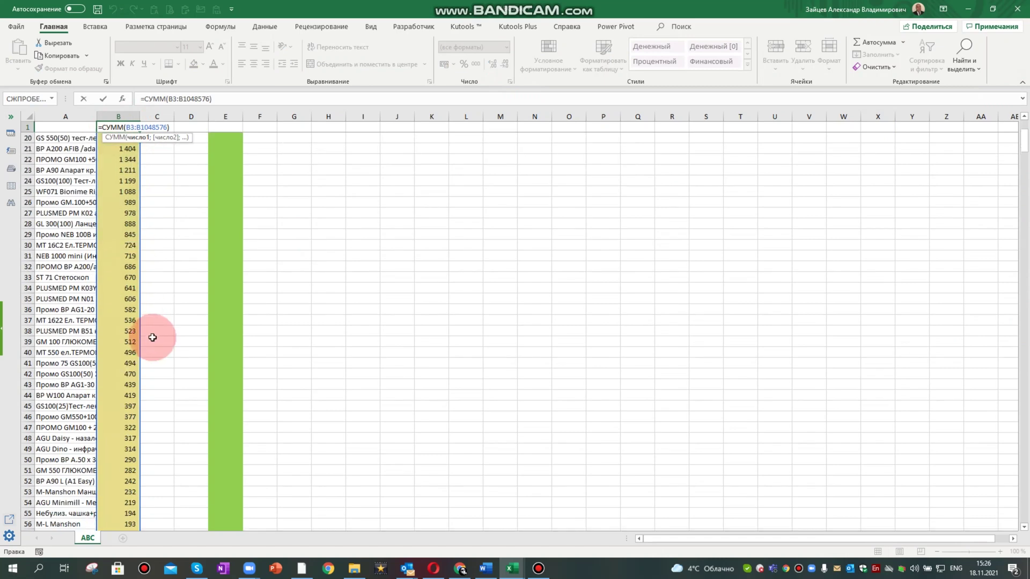
{"action": "scroll", "coordinate": [153, 344], "scroll_direction": "down", "scroll_amount": 9}
{"action": "scroll", "coordinate": [157, 356], "scroll_direction": "down", "scroll_amount": 9}
{"action": "scroll", "coordinate": [155, 356], "scroll_direction": "down", "scroll_amount": 11}
{"action": "scroll", "coordinate": [153, 356], "scroll_direction": "down", "scroll_amount": 11}
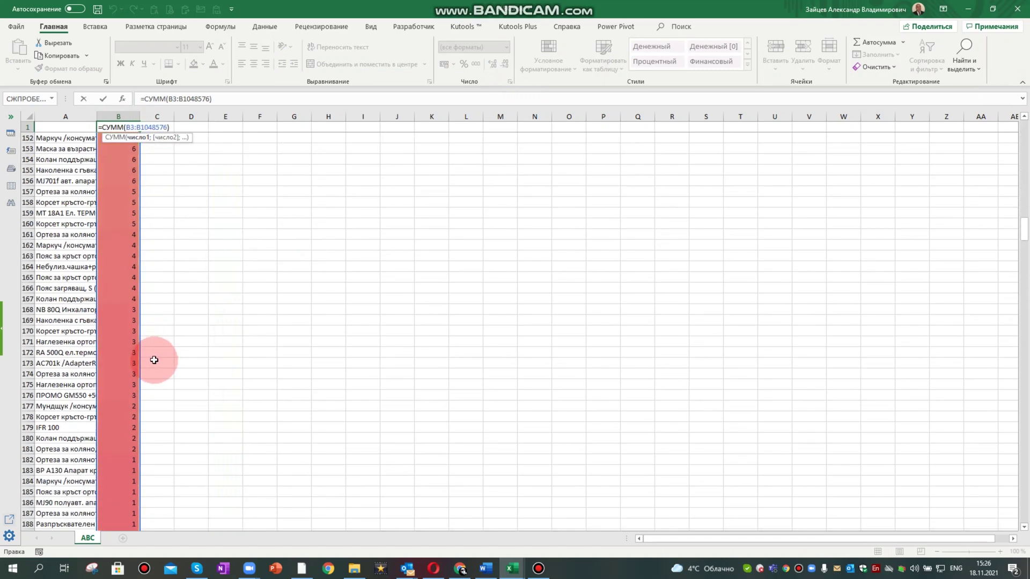
{"action": "scroll", "coordinate": [153, 346], "scroll_direction": "down", "scroll_amount": 9}
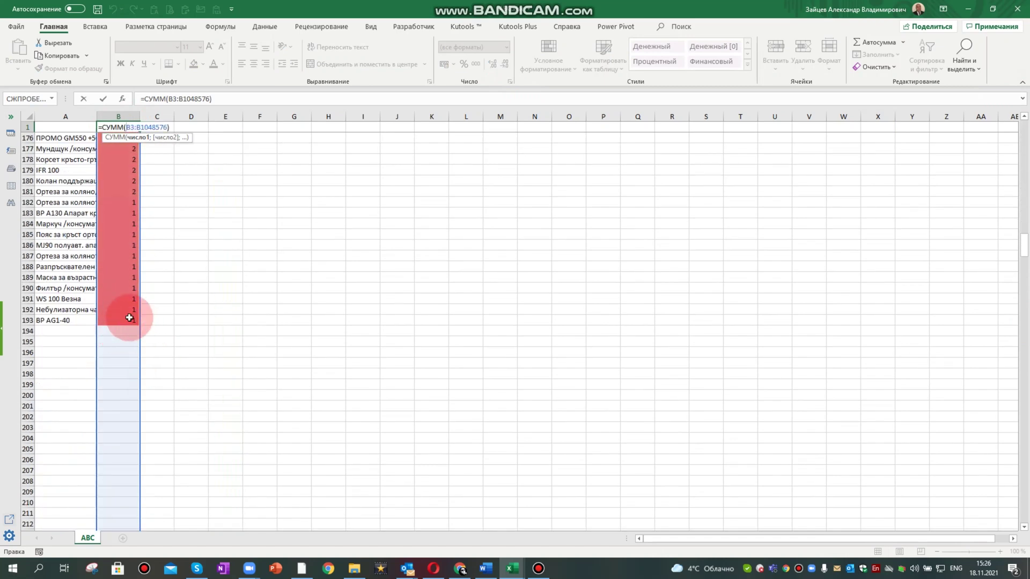
{"action": "key", "text": "Escape"}
{"action": "left_click", "coordinate": [150, 152]}
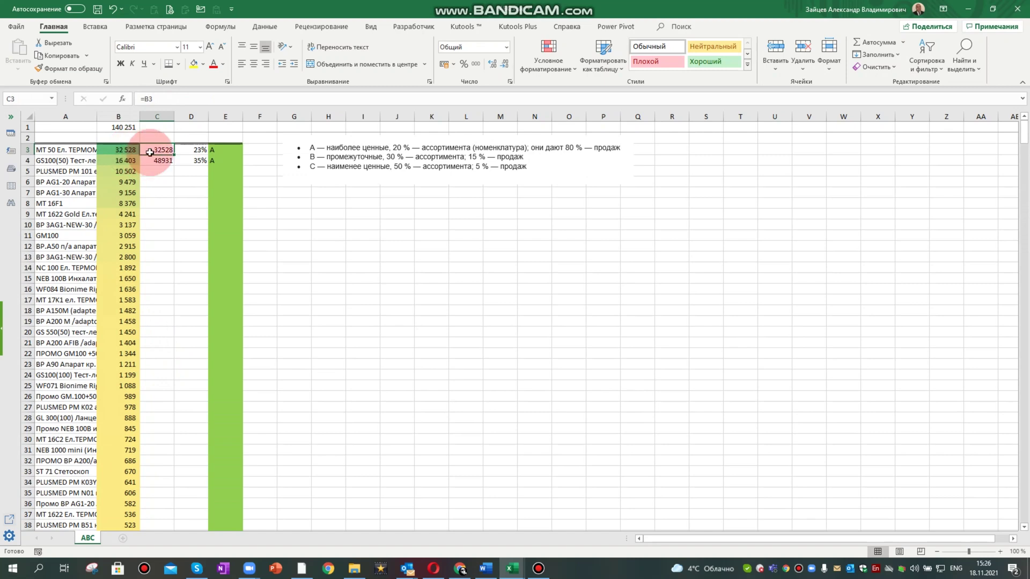
- Autofit column A to show the full product names
{"action": "left_click", "coordinate": [41, 149]}
{"action": "left_click", "coordinate": [114, 153]}
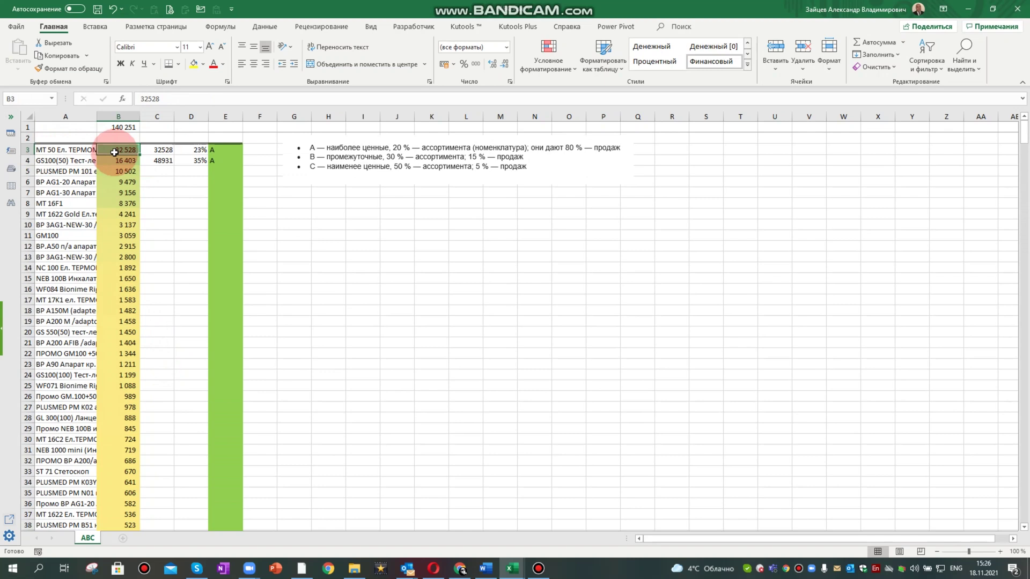
{"action": "double_click", "coordinate": [97, 116]}
- Enter =C3+B4 in C4 and fill the running total down to row 193
{"action": "left_click", "coordinate": [321, 162]}
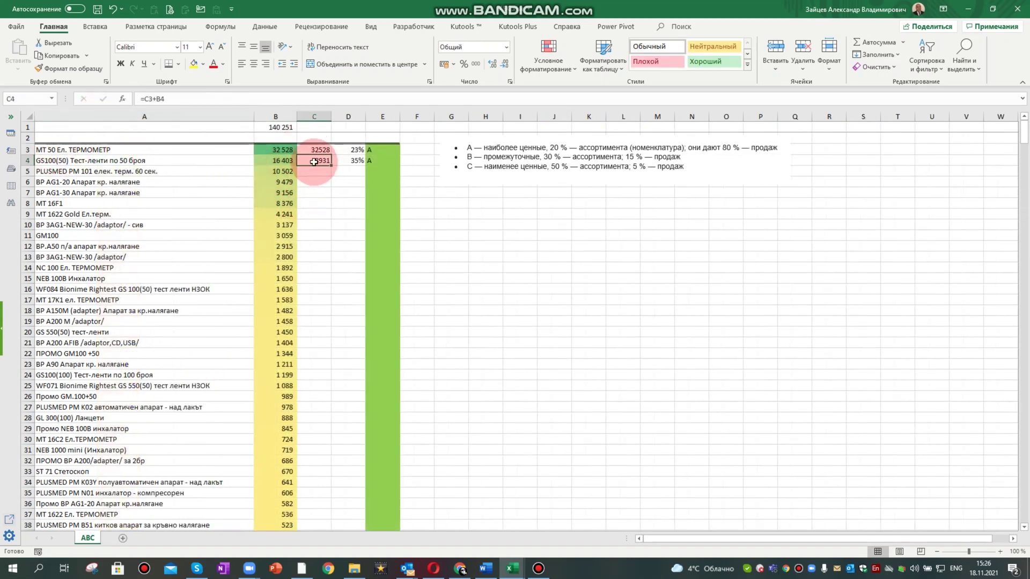
{"action": "double_click", "coordinate": [316, 160]}
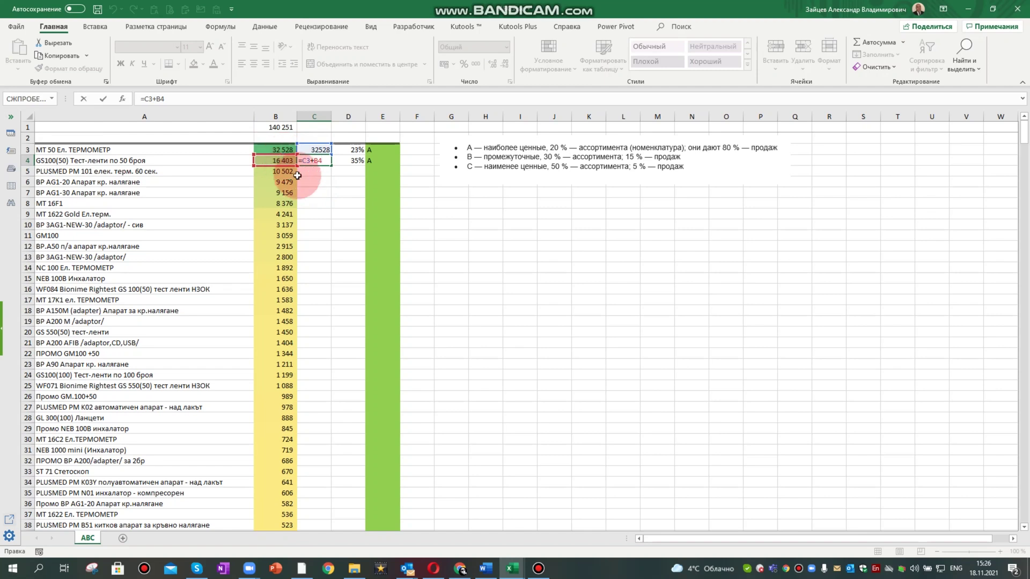
{"action": "key", "text": "Return"}
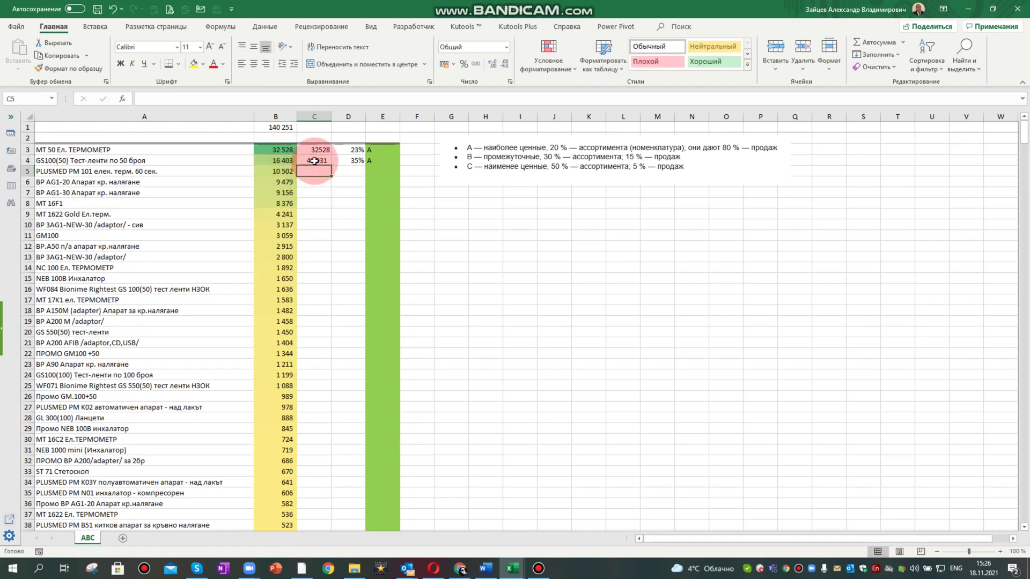
{"action": "left_click", "coordinate": [315, 161]}
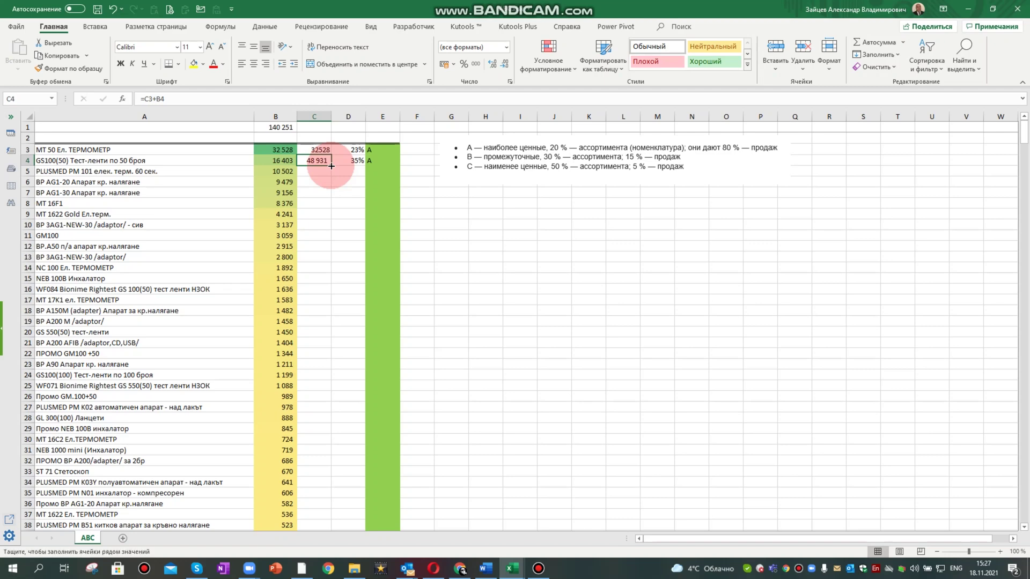
{"action": "double_click", "coordinate": [331, 166]}
{"action": "scroll", "coordinate": [318, 192], "scroll_direction": "down", "scroll_amount": 6}
{"action": "scroll", "coordinate": [319, 192], "scroll_direction": "down", "scroll_amount": 10}
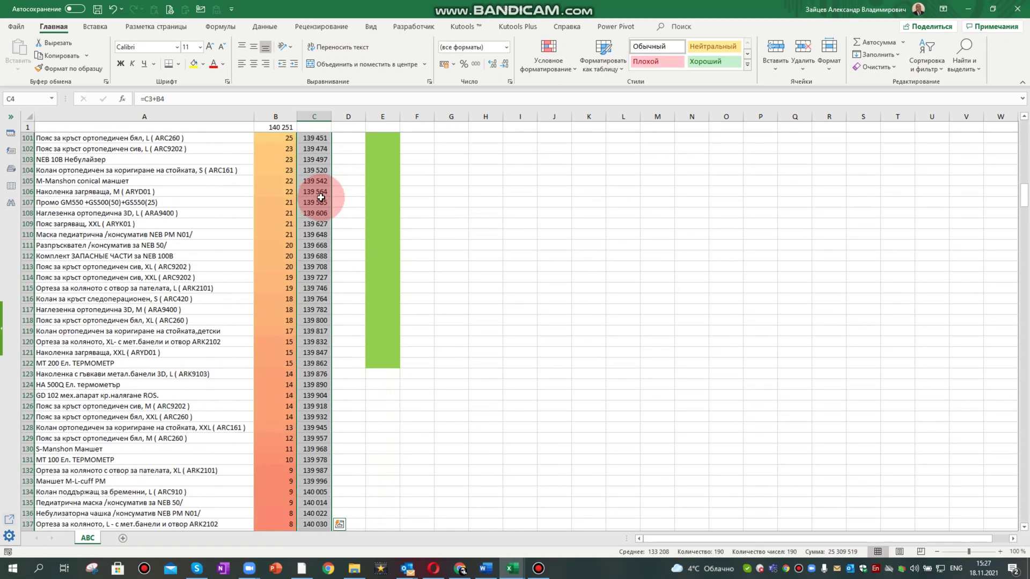
{"action": "scroll", "coordinate": [319, 192], "scroll_direction": "down", "scroll_amount": 15}
{"action": "scroll", "coordinate": [319, 192], "scroll_direction": "down", "scroll_amount": 12}
{"action": "scroll", "coordinate": [319, 192], "scroll_direction": "down", "scroll_amount": 10}
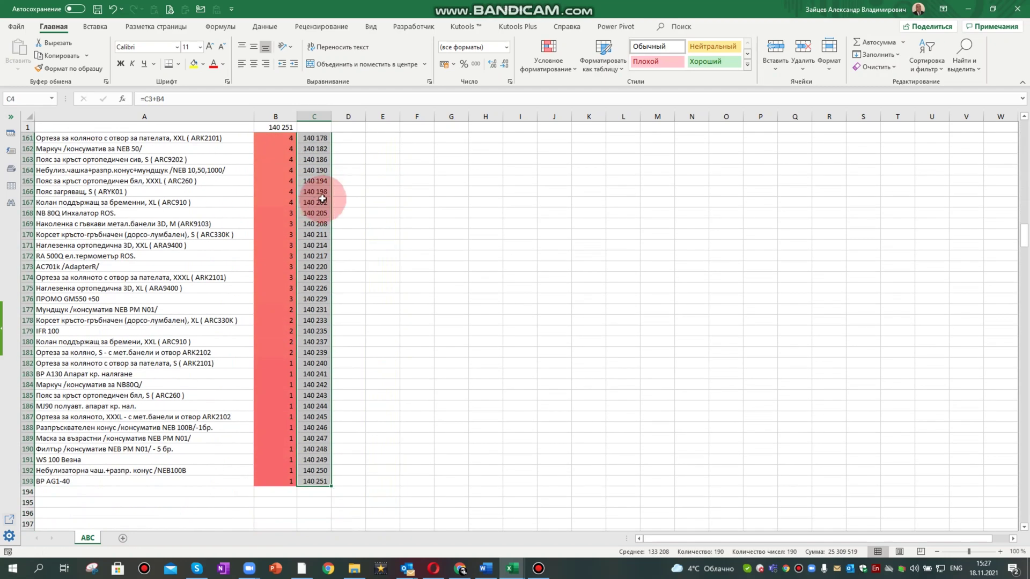
{"action": "scroll", "coordinate": [319, 191], "scroll_direction": "up", "scroll_amount": 12}
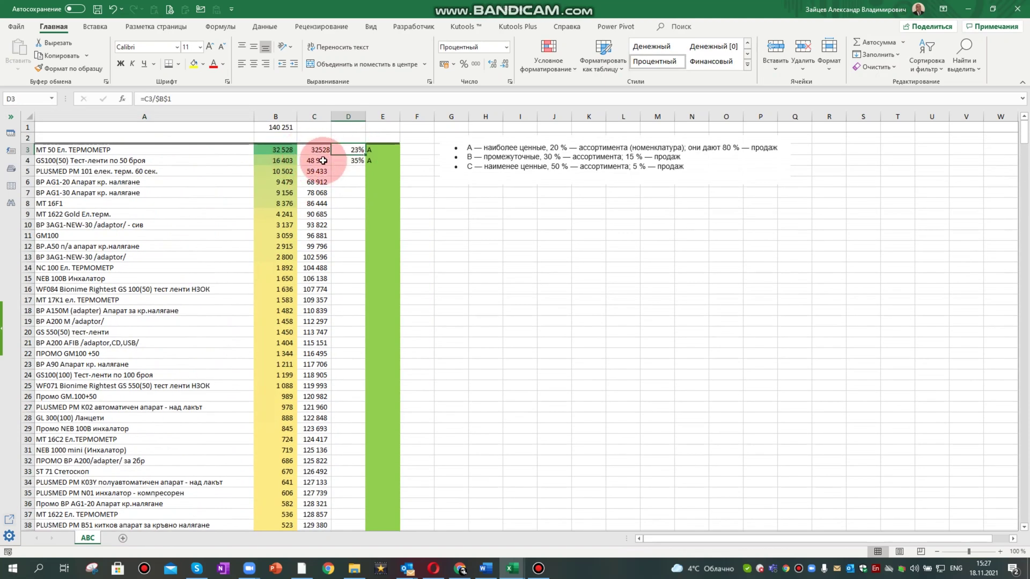
- Enter =C3/$B$1 and =C4/$B$1 in D3:D4 and fill the cumulative percentage down column D
{"action": "key", "text": "F2"}
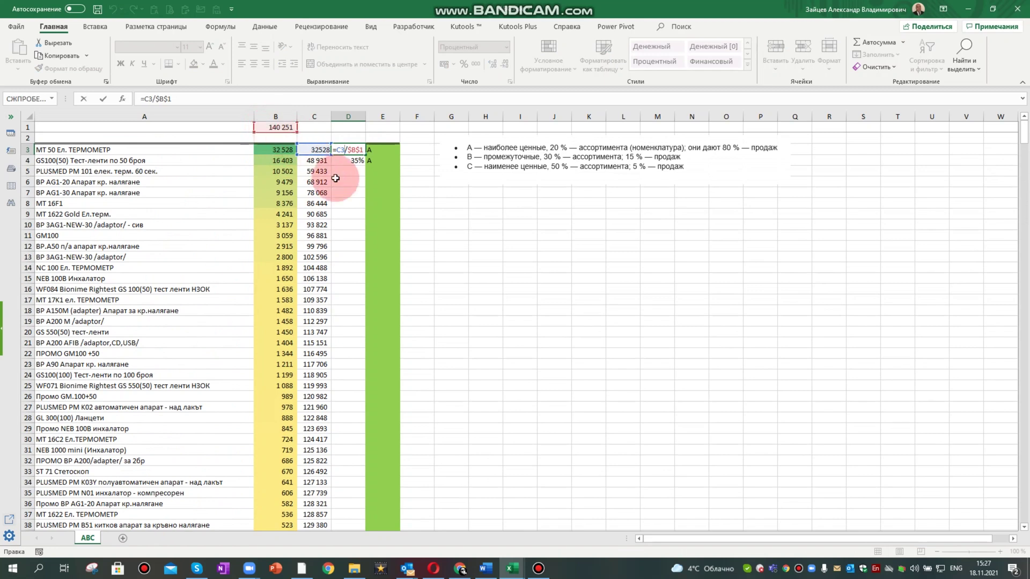
{"action": "key", "text": "Return"}
{"action": "key", "text": "F2"}
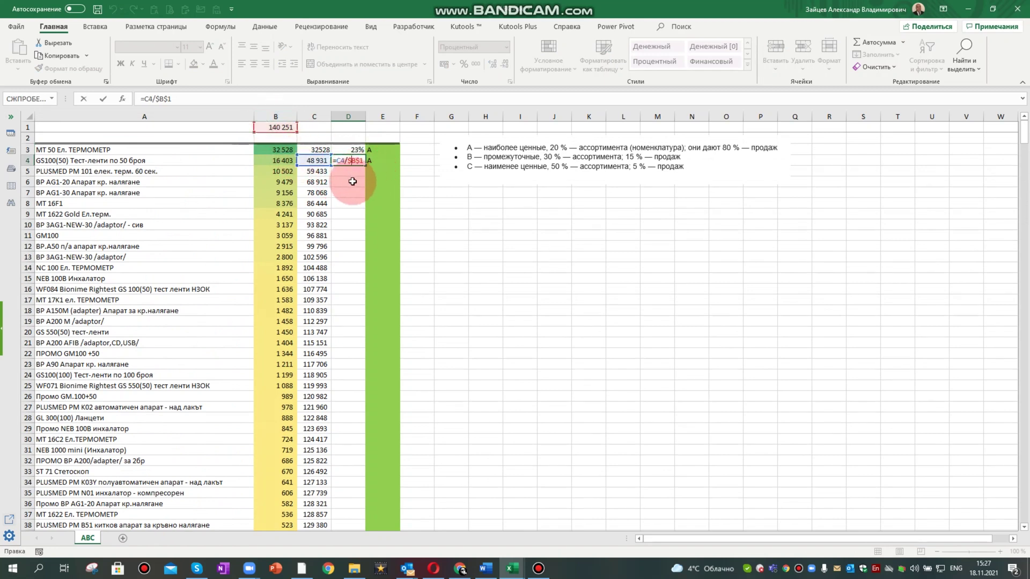
{"action": "key", "text": "ctrl+Return"}
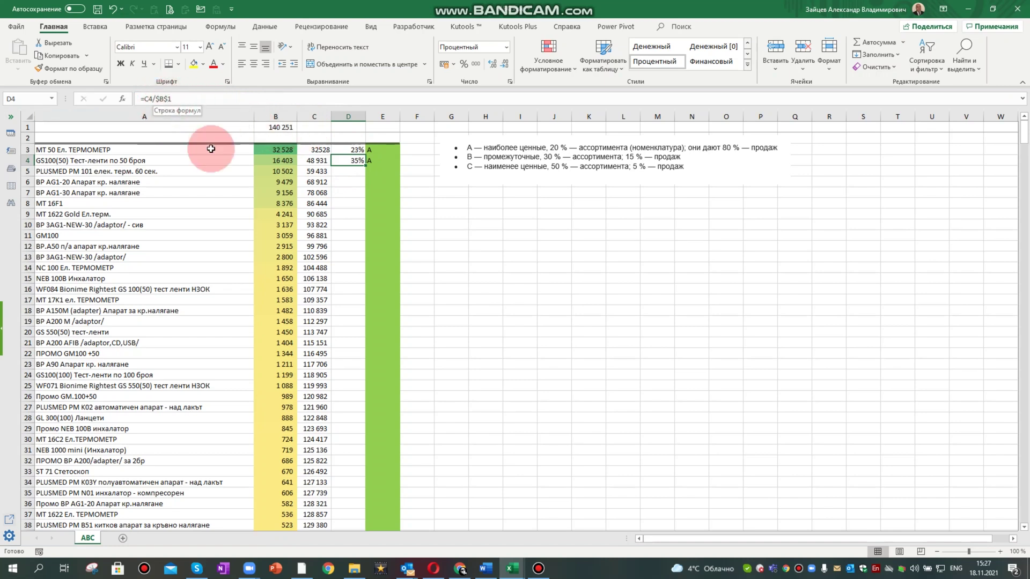
{"action": "left_click", "coordinate": [279, 128]}
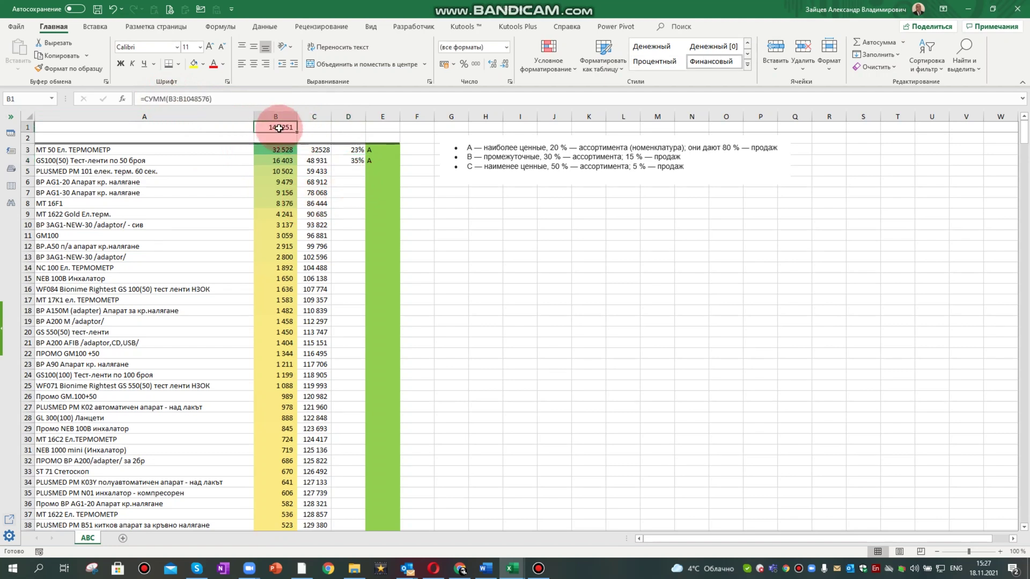
{"action": "left_click", "coordinate": [367, 166]}
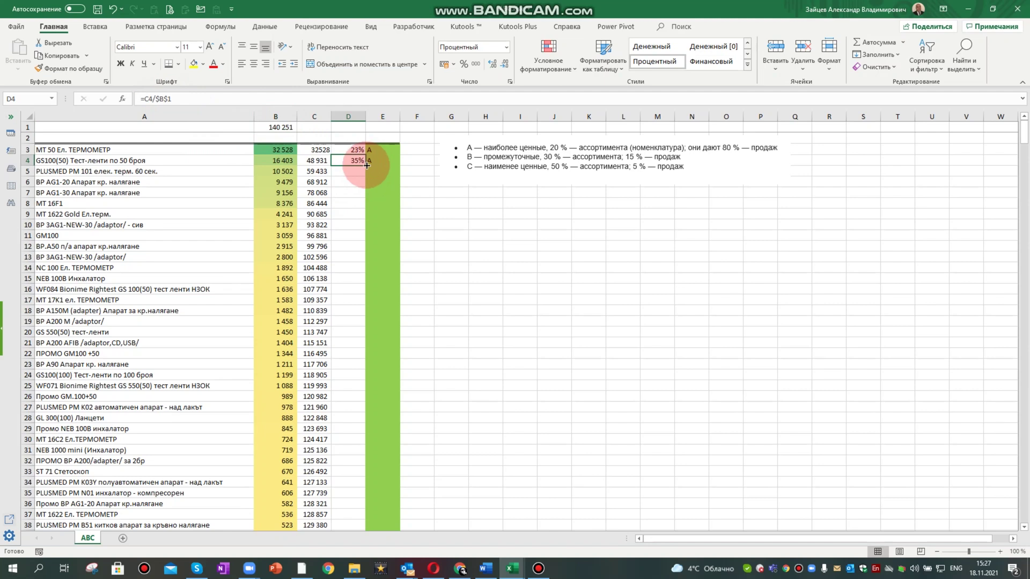
{"action": "double_click", "coordinate": [367, 166]}
{"action": "left_click", "coordinate": [388, 151]}
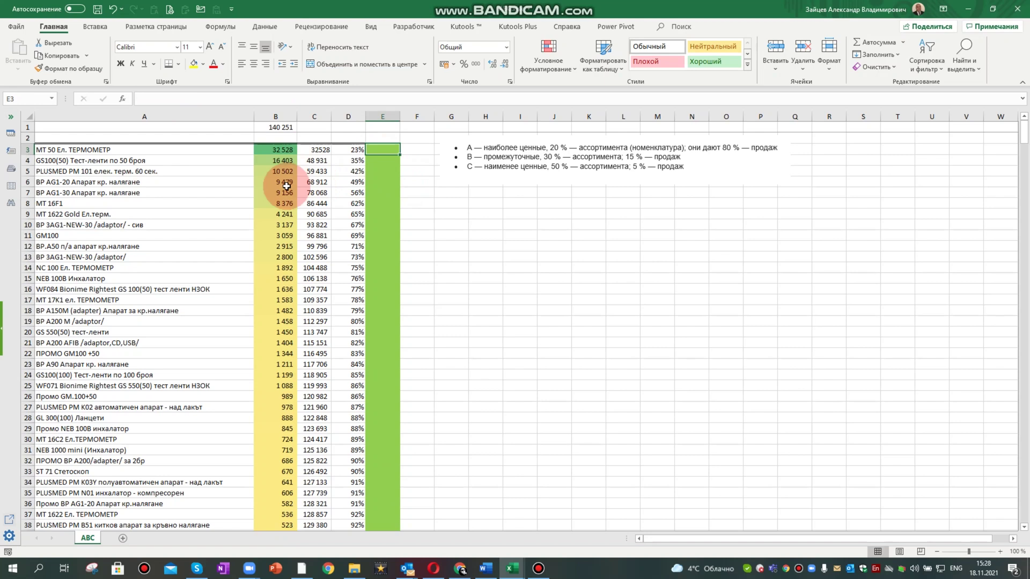
- Type A in E3 and select rows 3–19, the products reaching 80% share
{"action": "type", "text": "A"}
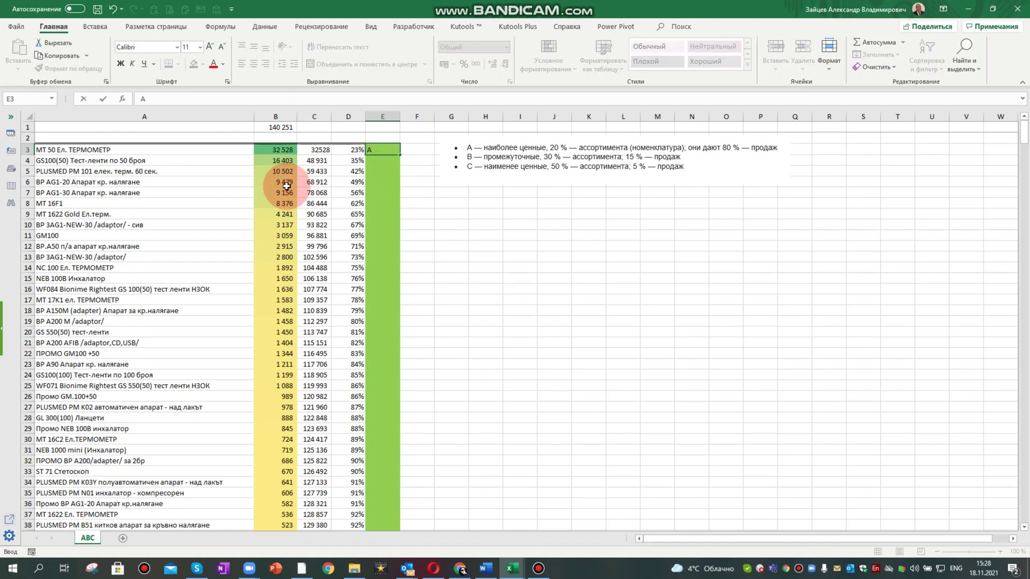
{"action": "left_click", "coordinate": [380, 162]}
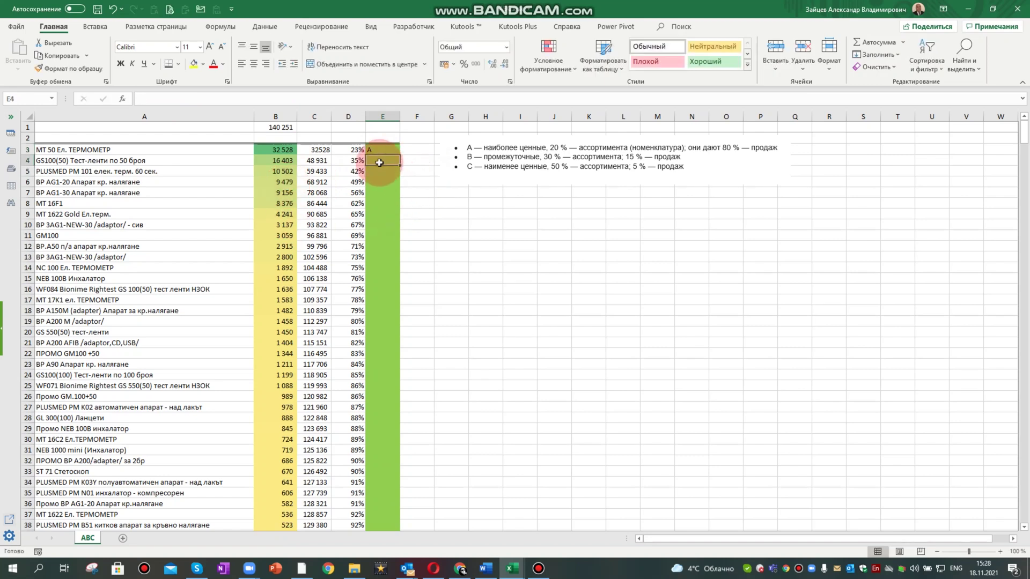
{"action": "left_click", "coordinate": [377, 320]}
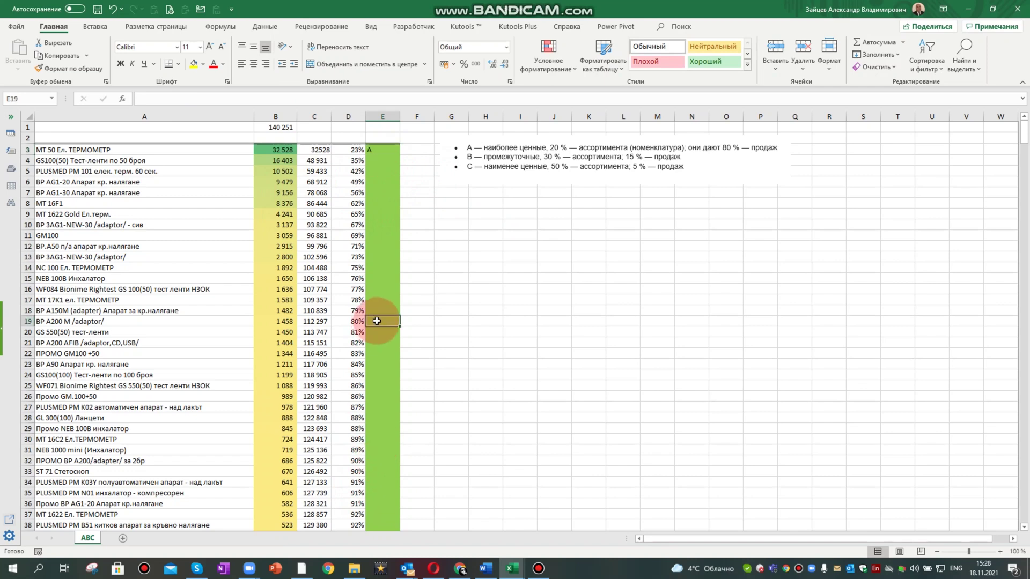
{"action": "left_click_drag", "start_coordinate": [51, 149], "coordinate": [381, 321]}
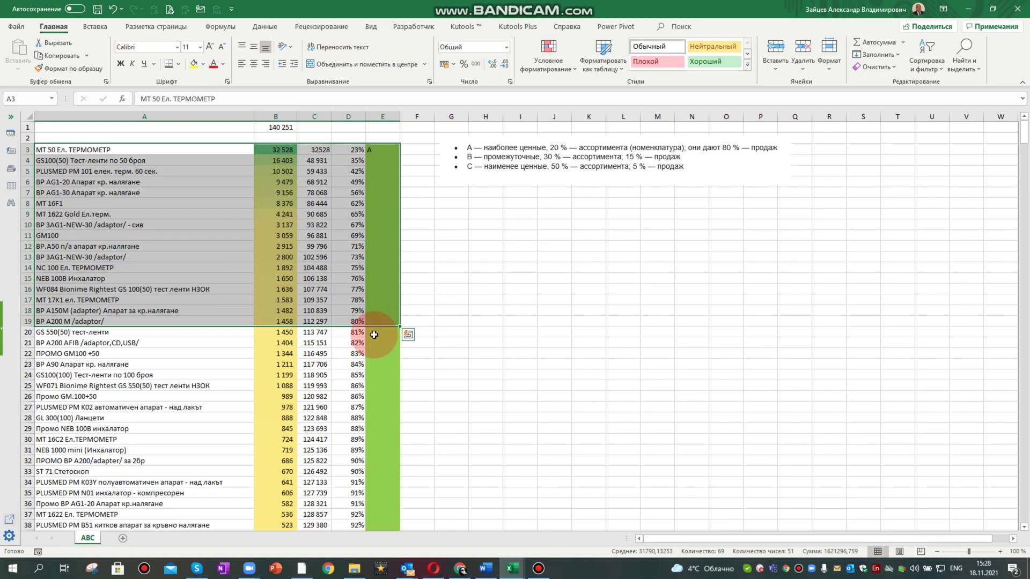
{"action": "left_click", "coordinate": [373, 335]}
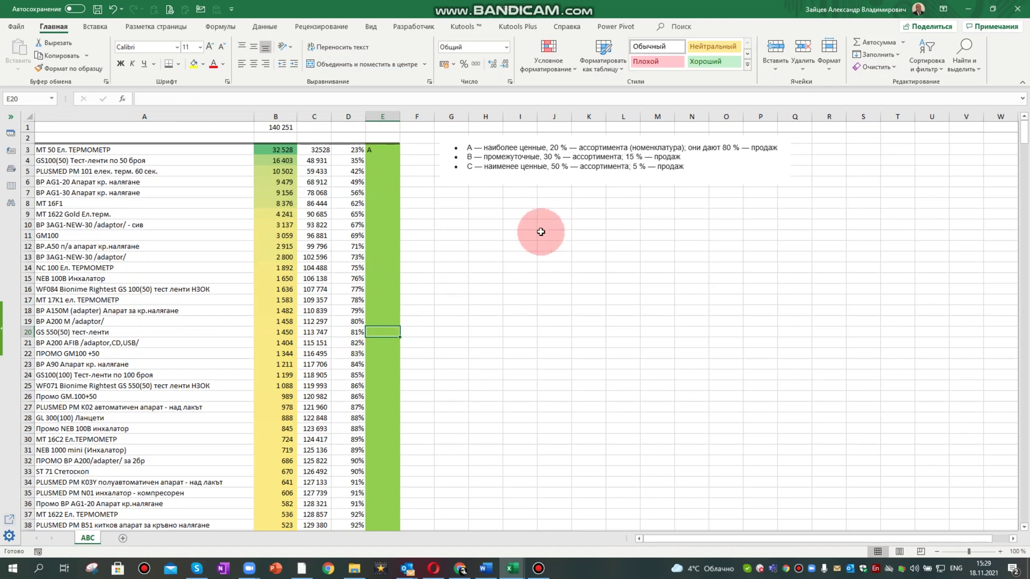
- Delete the hand-typed A from E3 and reselect the cell
{"action": "left_click", "coordinate": [377, 152]}
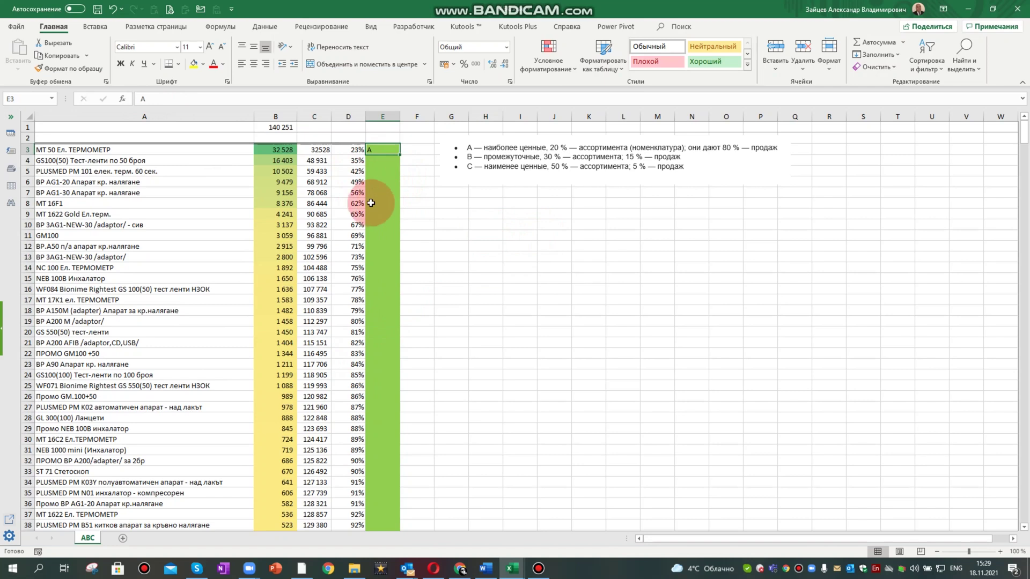
{"action": "key", "text": "Delete"}
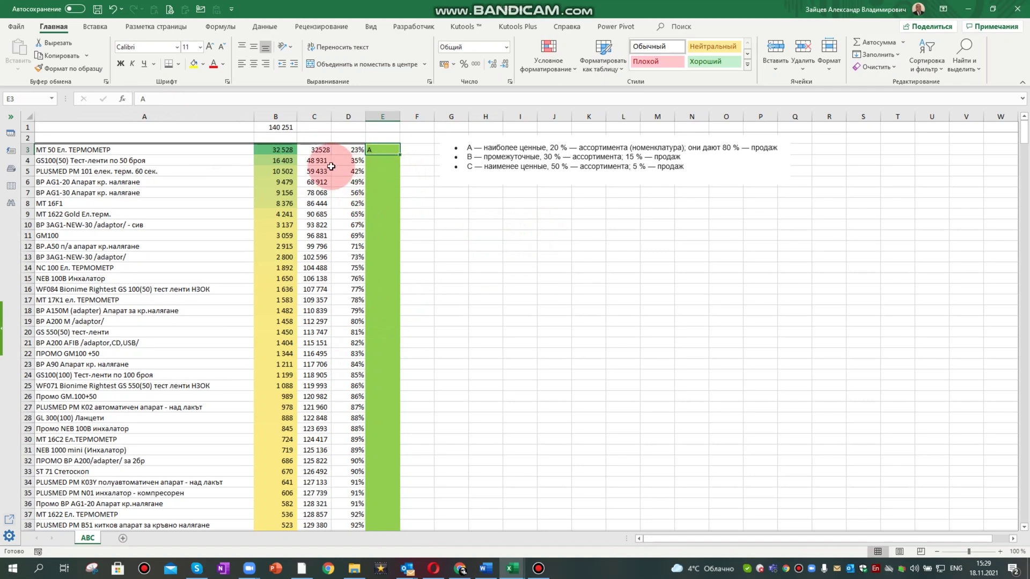
{"action": "left_click", "coordinate": [451, 235]}
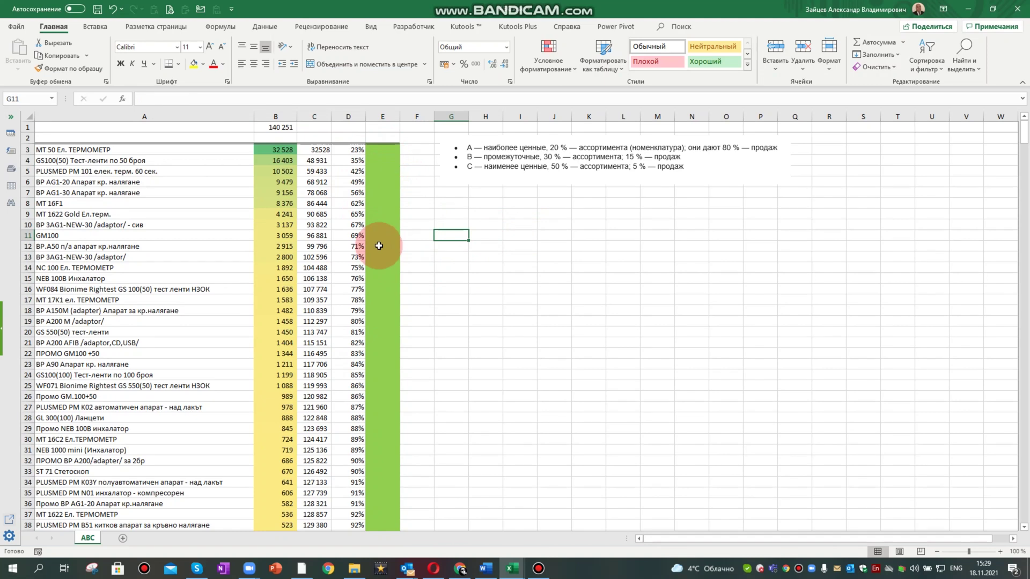
{"action": "left_click", "coordinate": [381, 151]}
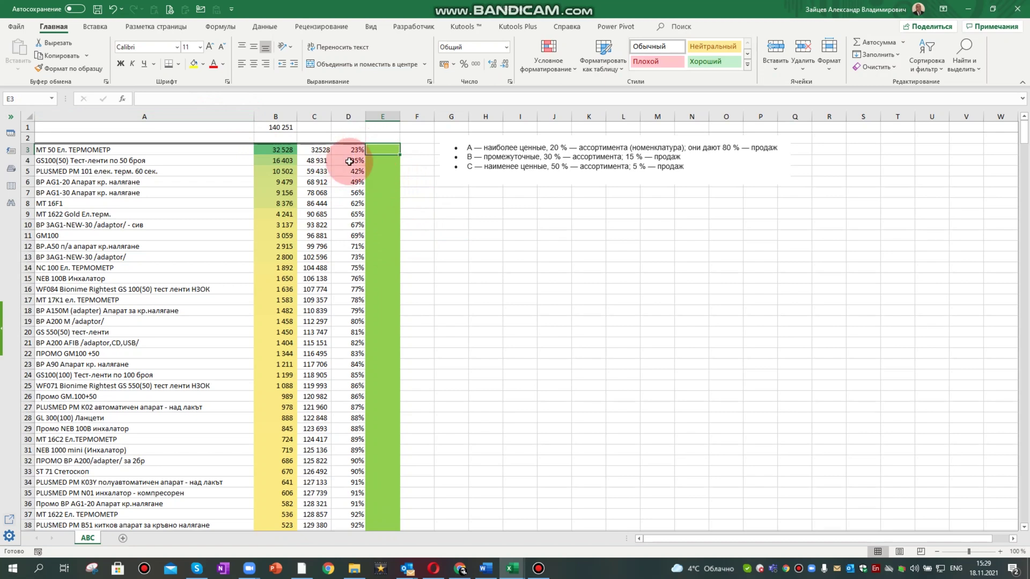
- Start =ЕСЛИМН in E3 with the first condition D3<80% returning "A"
{"action": "type", "text": "="}
{"action": "key", "text": "alt+shift"}
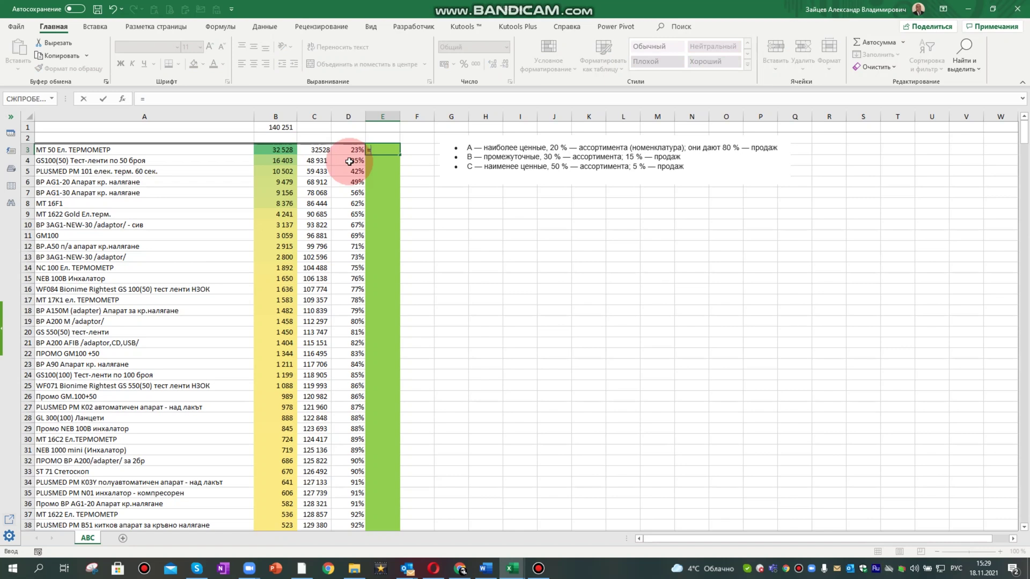
{"action": "type", "text": "Есд"}
{"action": "key", "text": "BackSpace"}
{"action": "type", "text": "ли"}
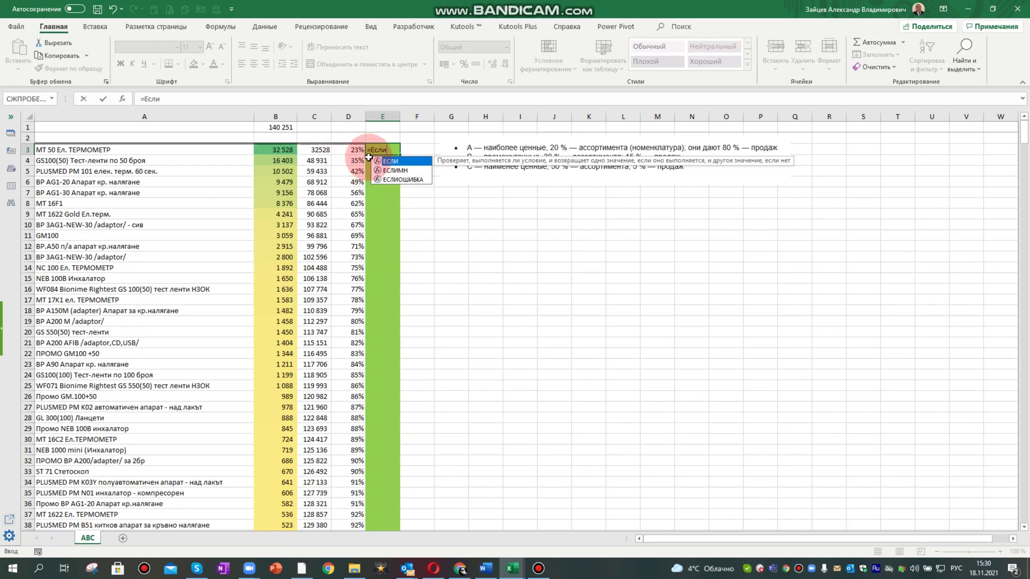
{"action": "double_click", "coordinate": [395, 171]}
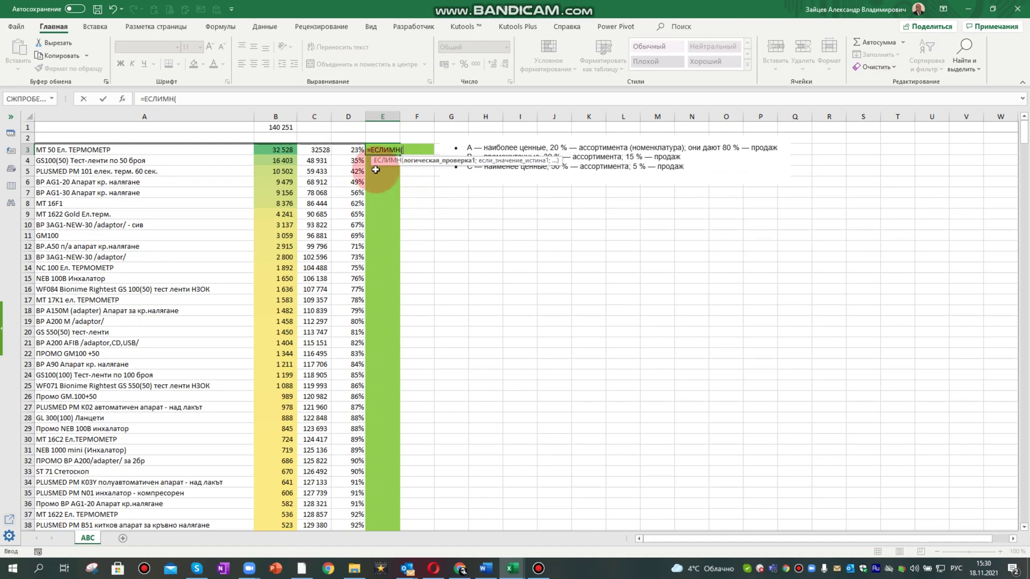
{"action": "left_click", "coordinate": [347, 152]}
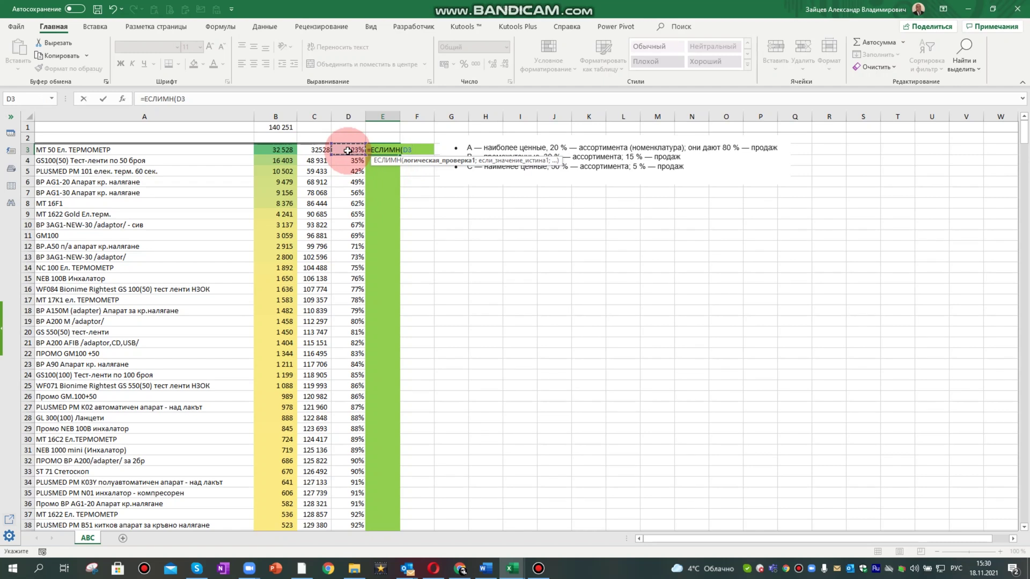
{"action": "type", "text": "б"}
{"action": "key", "text": "BackSpace"}
{"action": "key", "text": "alt+shift"}
{"action": "type", "text": "80"}
{"action": "type", "text": "%"}
{"action": "type", "text": ";"}
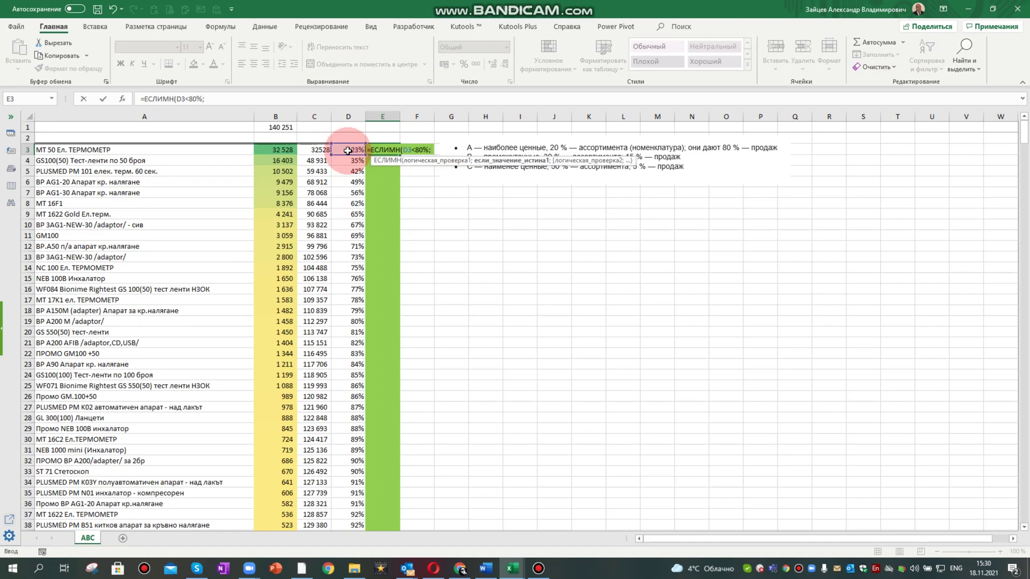
{"action": "type", "text": "\""}
{"action": "type", "text": "A\""}
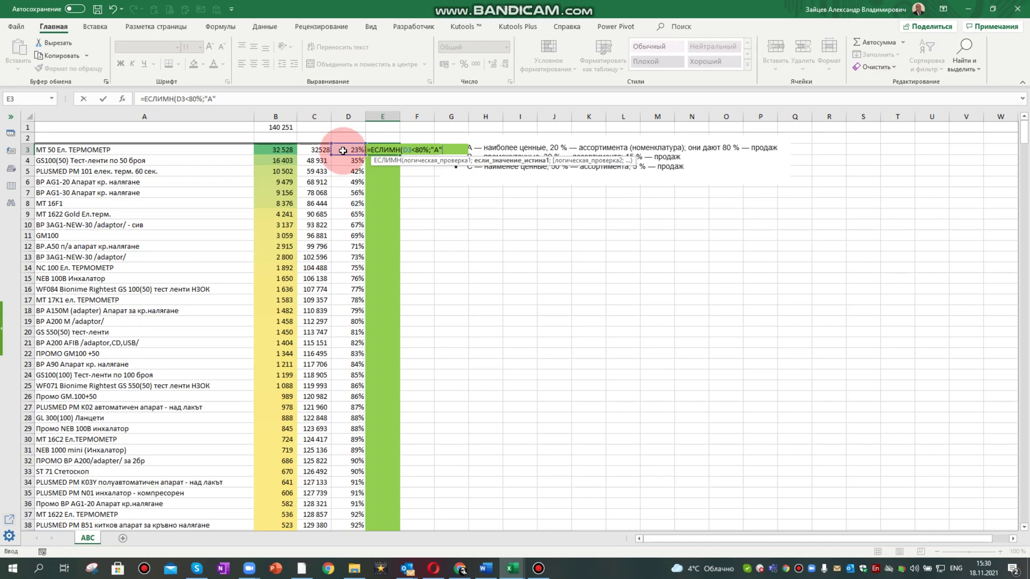
{"action": "type", "text": ";"}
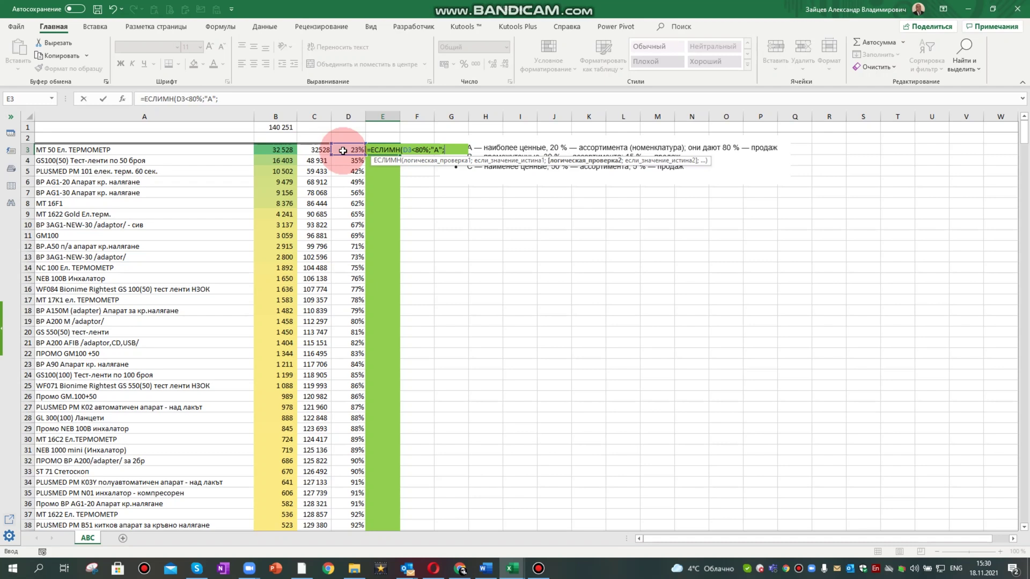
- Add the conditions D3<=95% → "B" and D3>95% → "C", then close and confirm the formula
{"action": "left_click", "coordinate": [342, 150]}
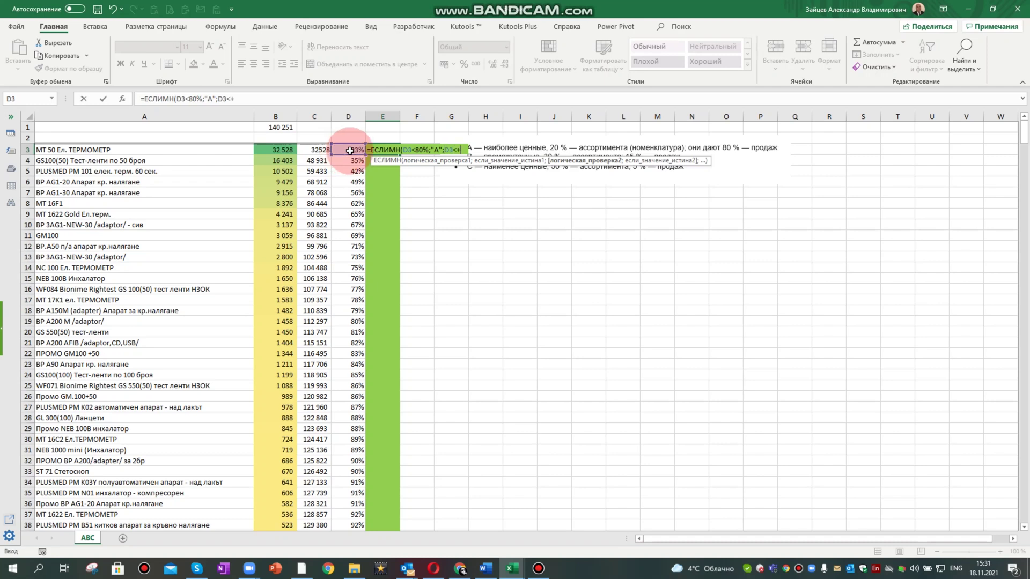
{"action": "type", "text": "<=95%"}
{"action": "type", "text": ";"}
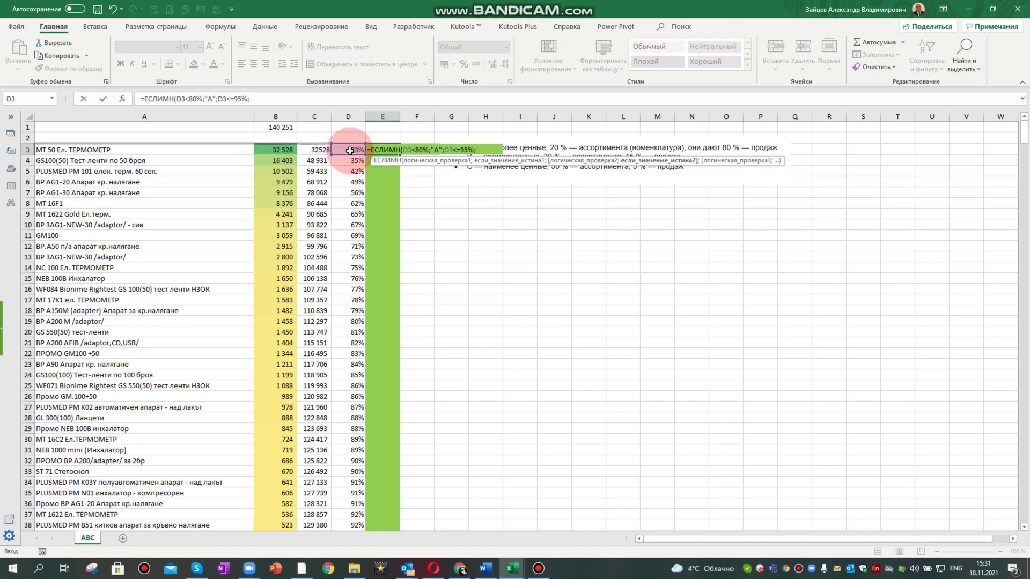
{"action": "type", "text": "\""}
{"action": "type", "text": "В\""}
{"action": "type", "text": ";"}
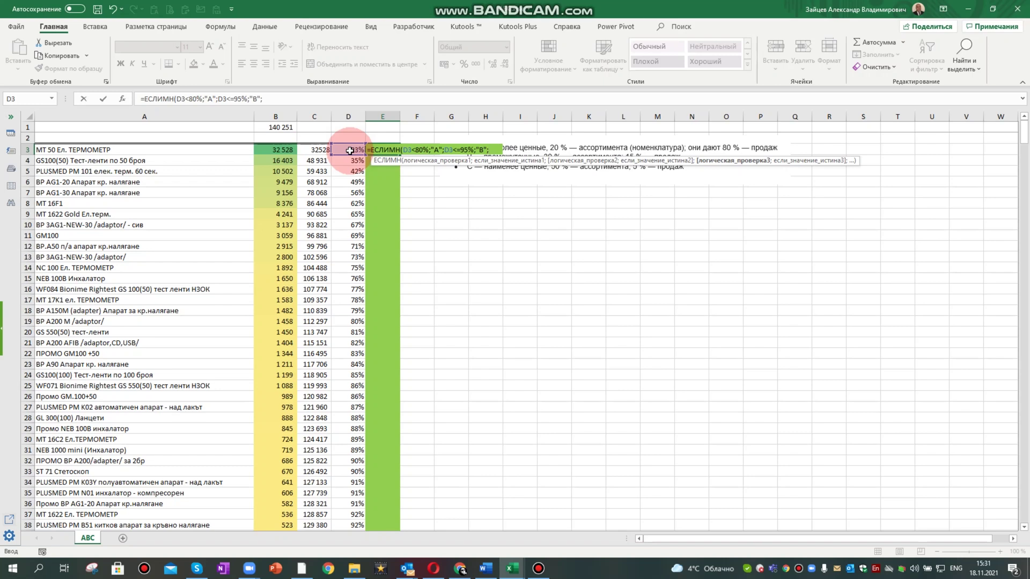
{"action": "left_click_drag", "start_coordinate": [350, 150], "coordinate": [333, 152]}
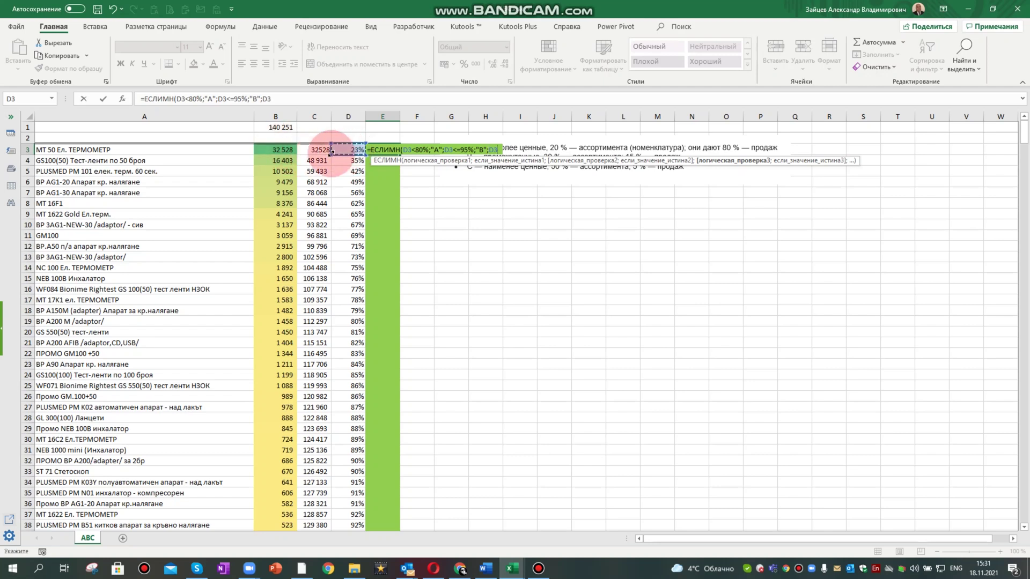
{"action": "type", "text": ">95"}
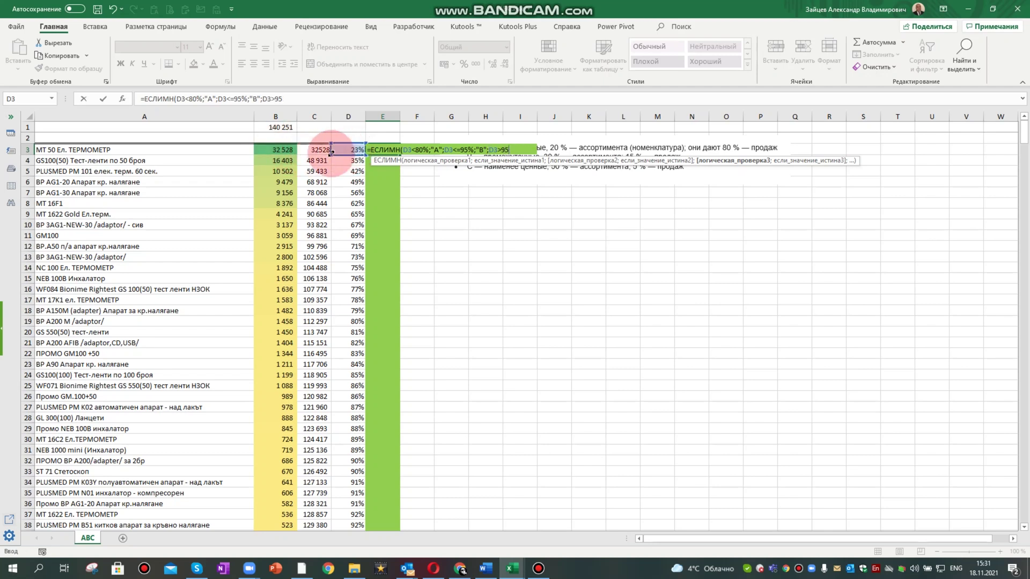
{"action": "type", "text": "%;\""}
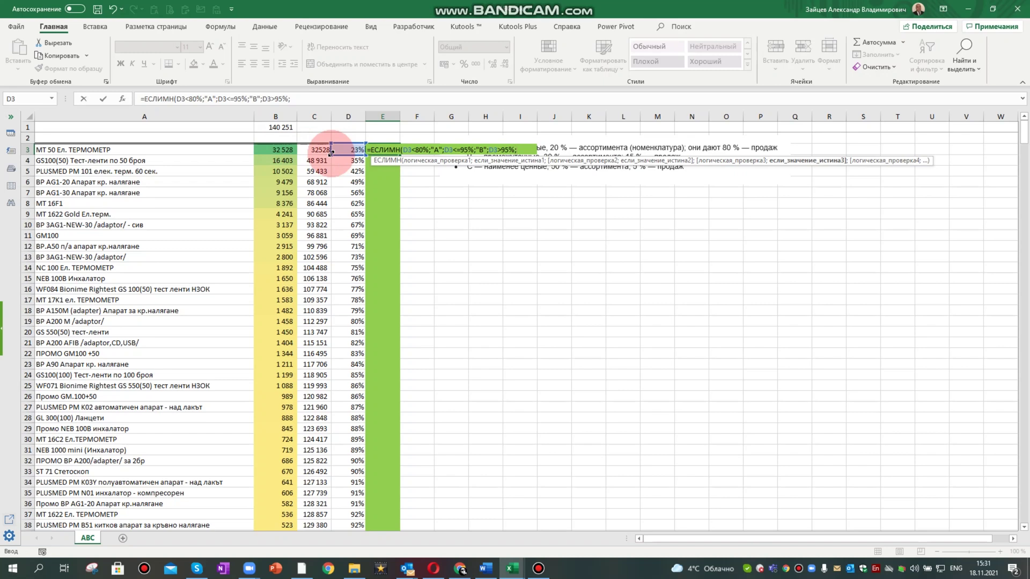
{"action": "type", "text": "C\""}
{"action": "type", "text": ")"}
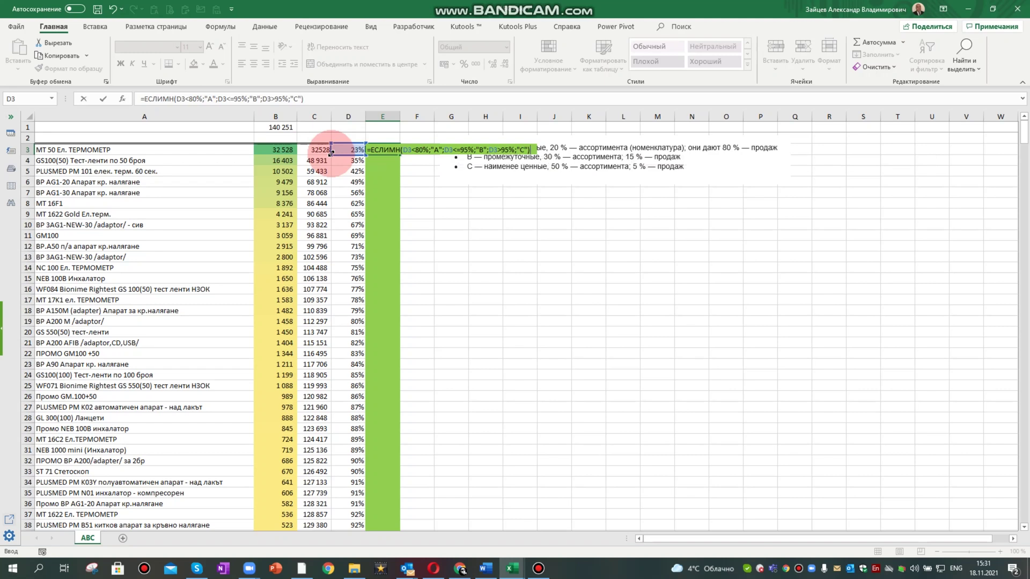
{"action": "key", "text": "Return"}
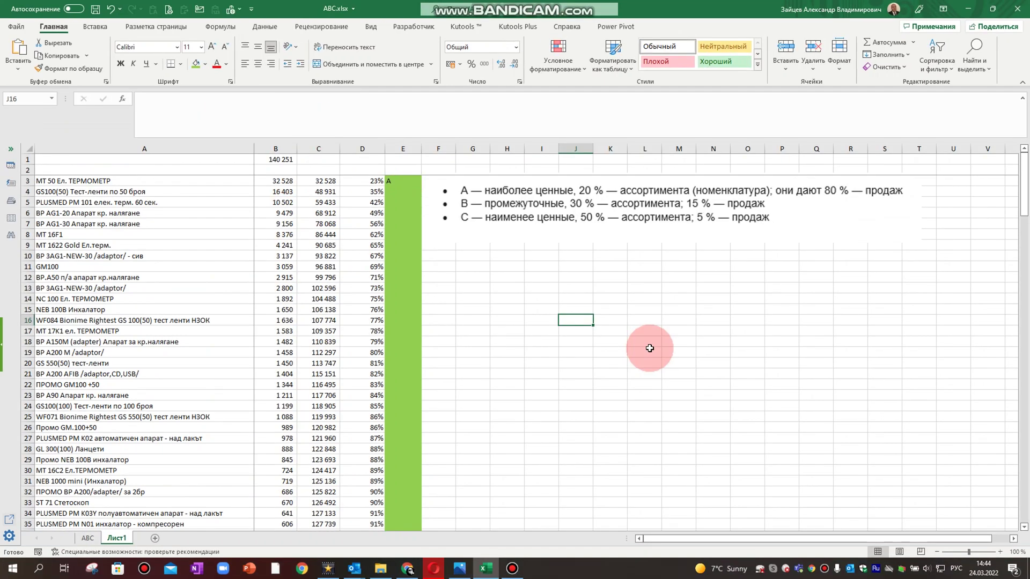
- Select E4, then reselect E3 to show its ЕСЛИМН formula in the formula bar
{"action": "left_click", "coordinate": [404, 193]}
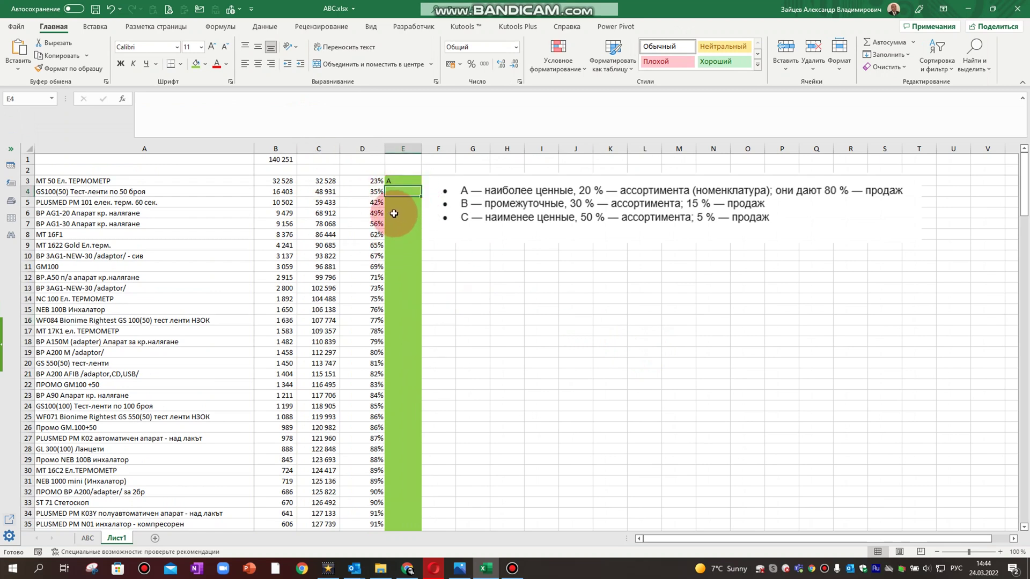
{"action": "left_click", "coordinate": [404, 182]}
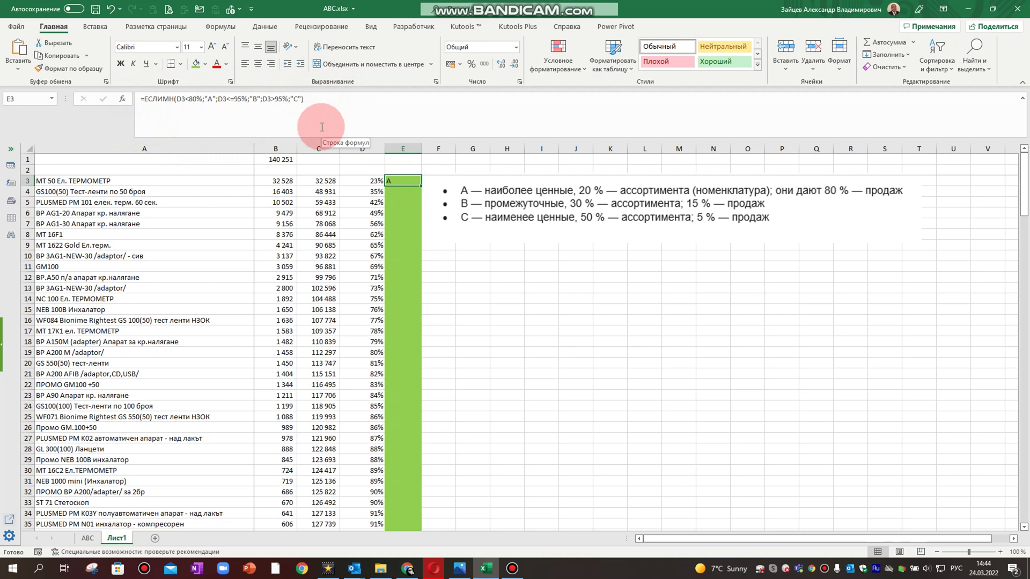
- Snip the ЕСЛИМН formula as an image, paste it below the class notes and enlarge it to F9:U15
{"action": "key", "text": "super+shift+s"}
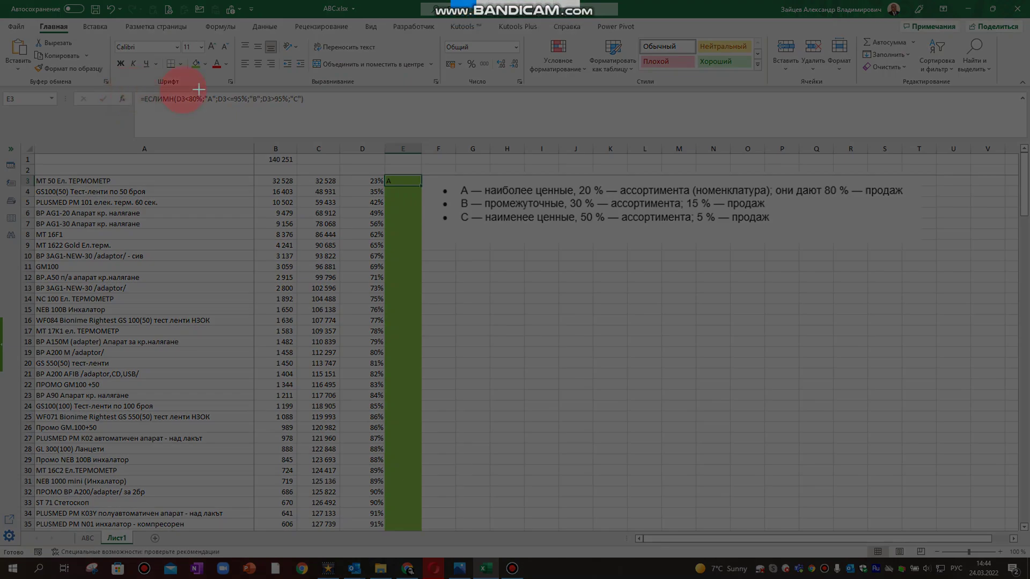
{"action": "left_click_drag", "start_coordinate": [135, 85], "coordinate": [320, 114]}
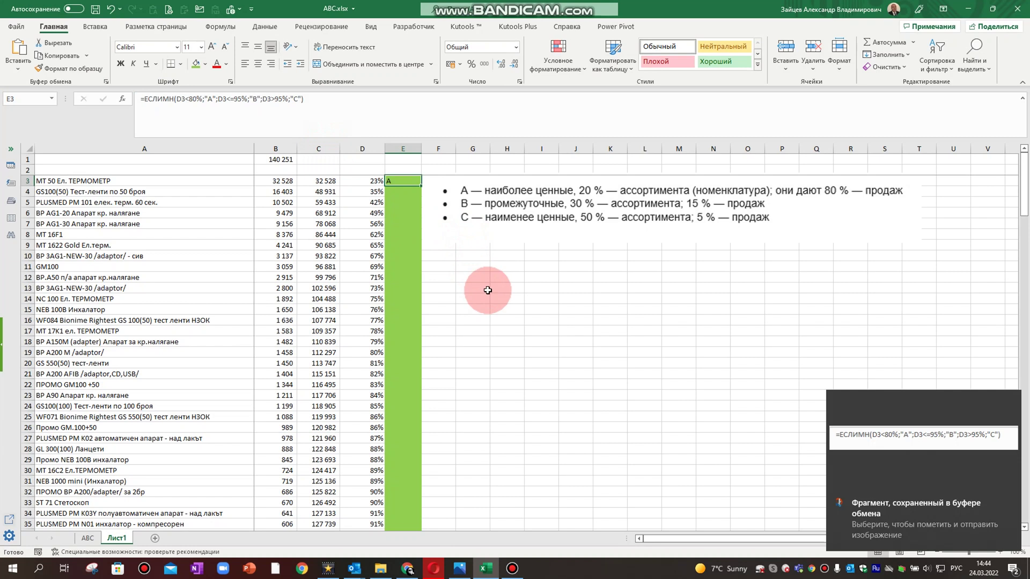
{"action": "key", "text": "ctrl+v"}
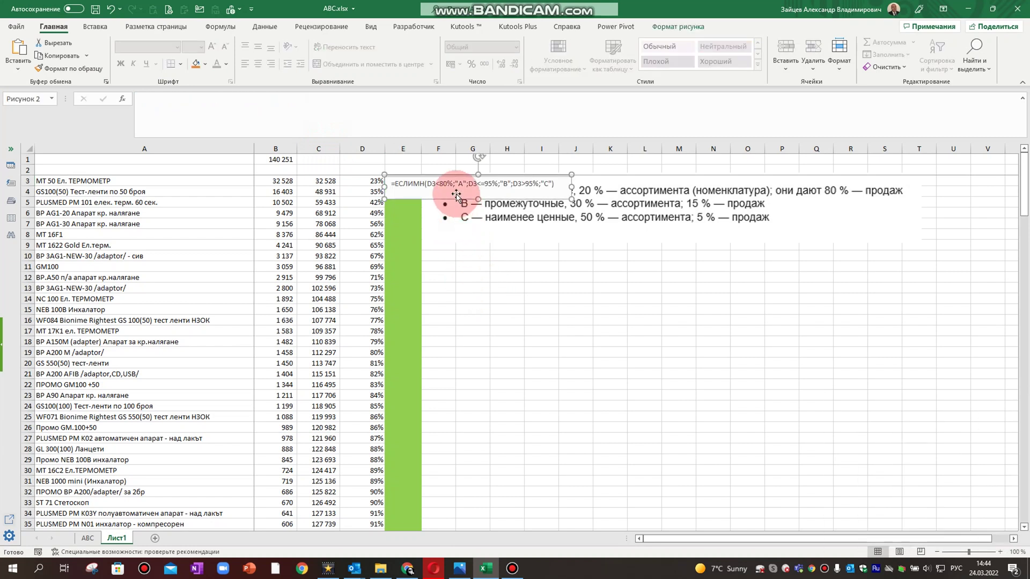
{"action": "left_click_drag", "start_coordinate": [472, 186], "coordinate": [500, 273]}
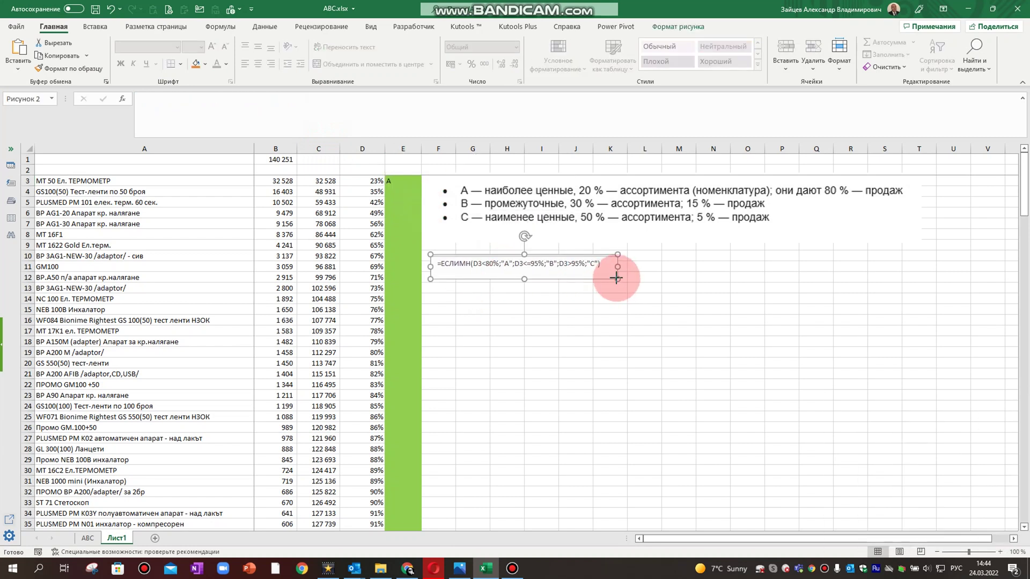
{"action": "left_click_drag", "start_coordinate": [618, 278], "coordinate": [706, 327]}
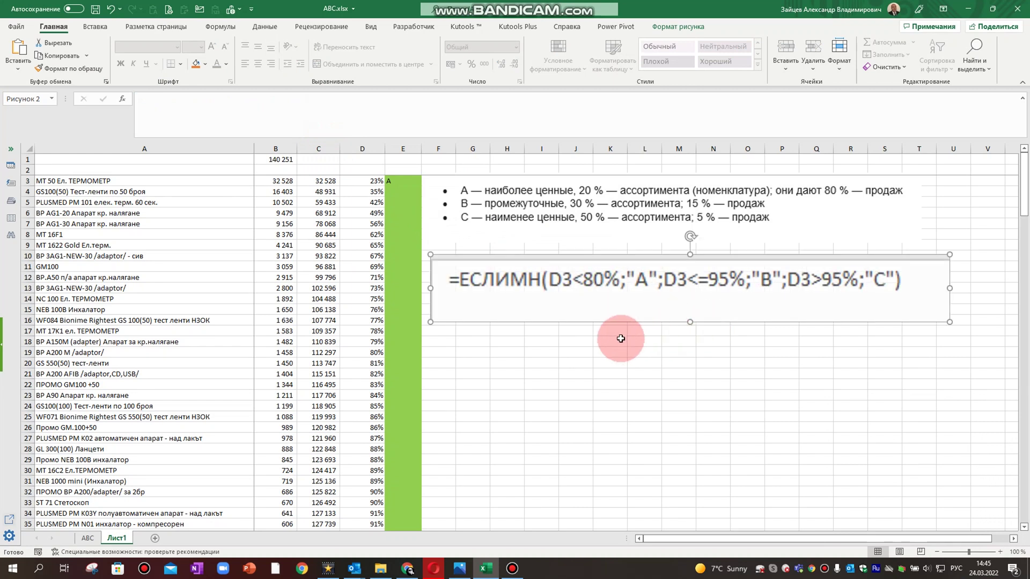
{"action": "left_click", "coordinate": [396, 191]}
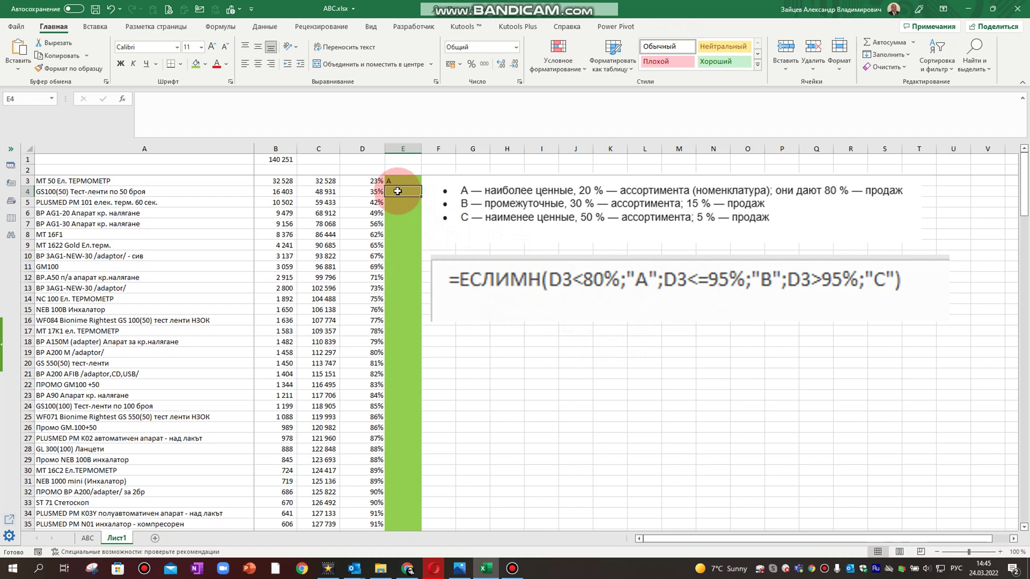
- Begin =ЕСЛИМН( in E4 from the autocomplete list, referencing D4 for the first condition
{"action": "type", "text": "="}
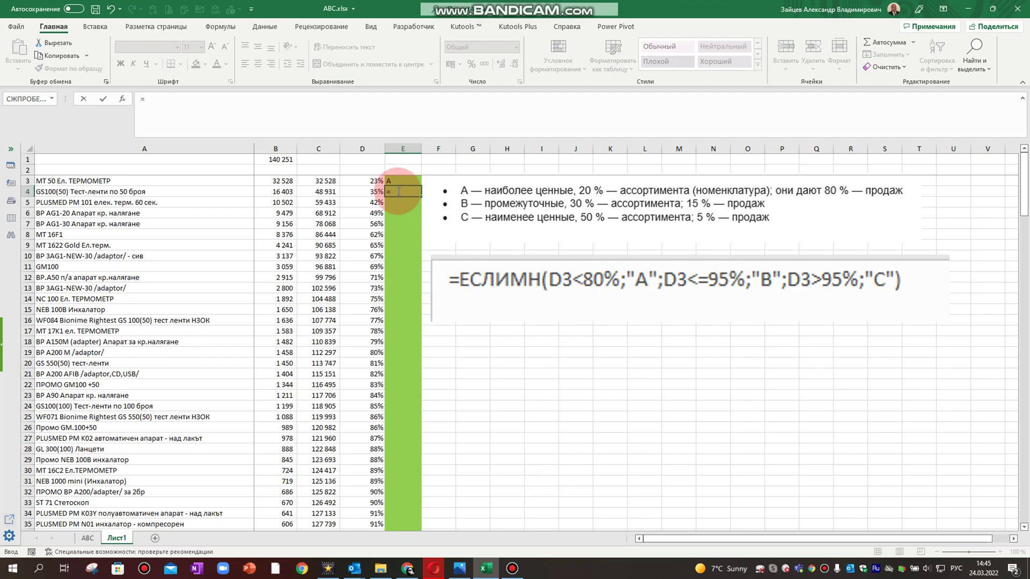
{"action": "type", "text": "е"}
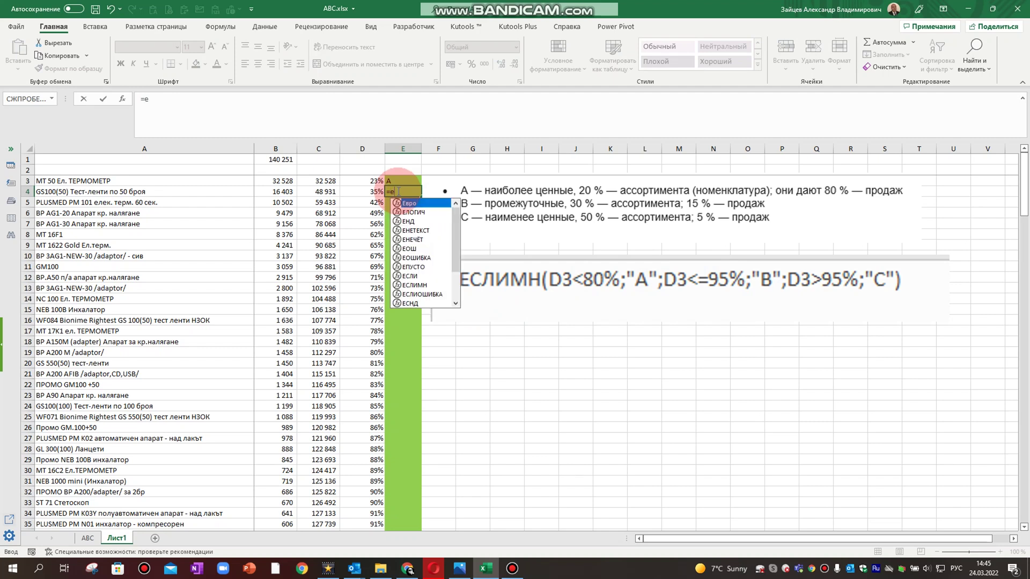
{"action": "type", "text": "сли"}
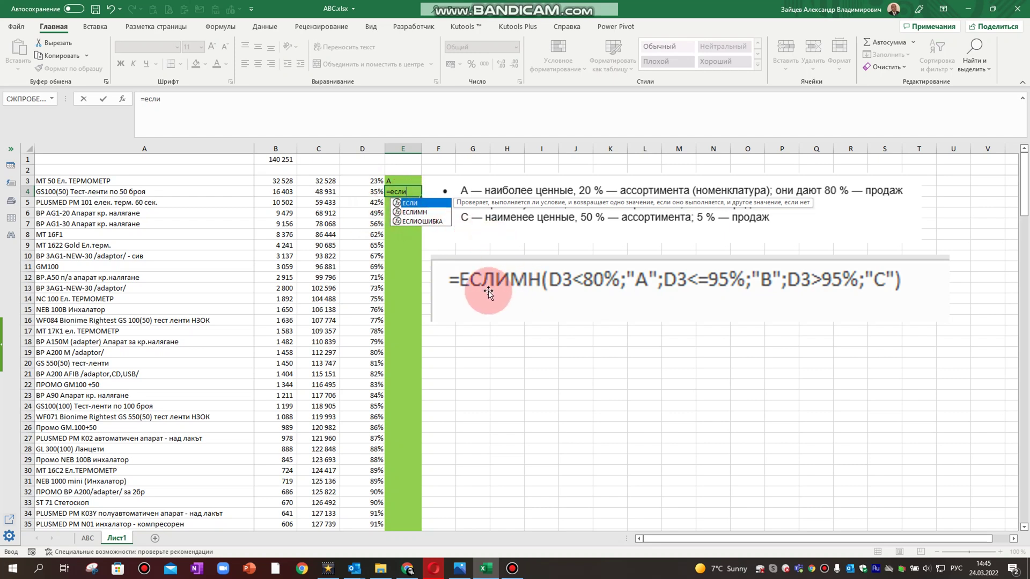
{"action": "double_click", "coordinate": [419, 213]}
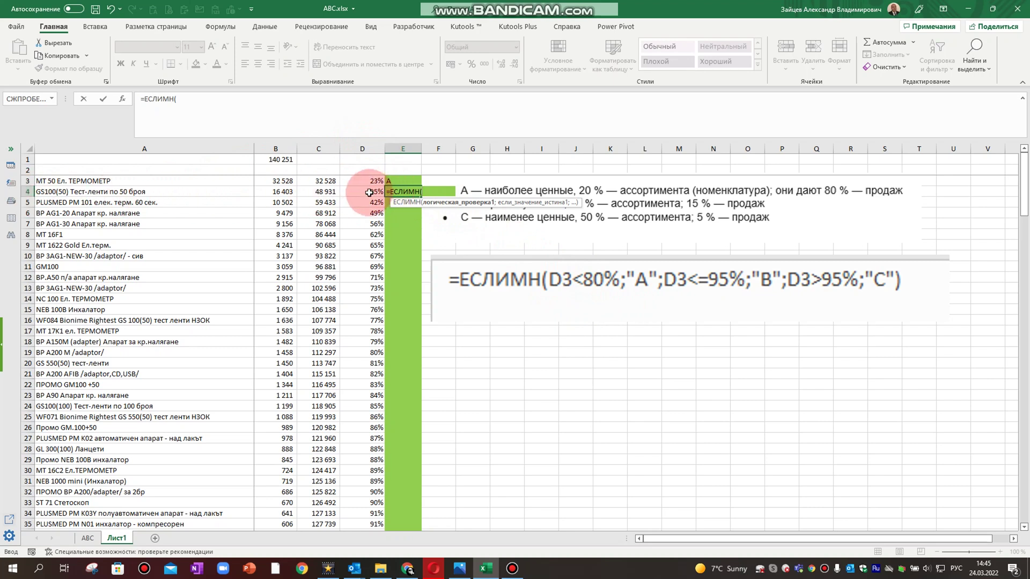
{"action": "left_click", "coordinate": [369, 192]}
- Add the first condition D4<80% returning "A"
{"action": "key", "text": "alt+shift"}
{"action": "type", "text": "<"}
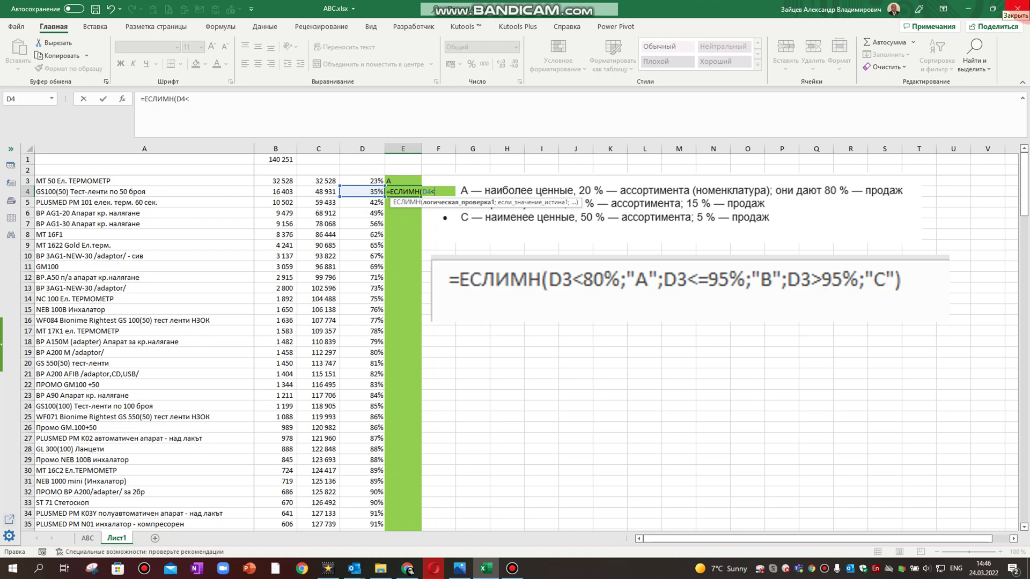
{"action": "type", "text": "80"}
{"action": "type", "text": "%"}
{"action": "type", "text": ";"}
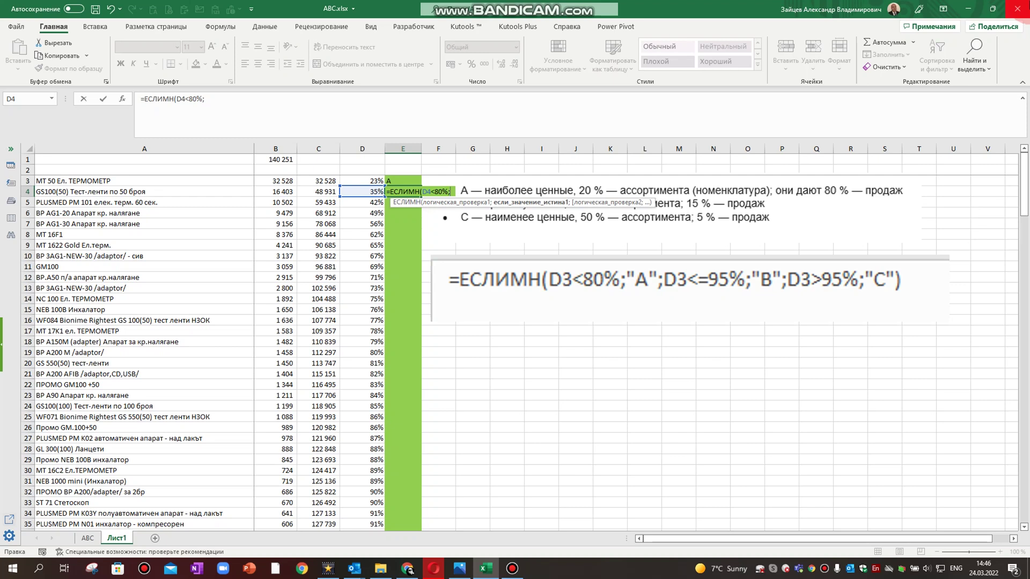
{"action": "type", "text": "\"A\""}
{"action": "type", "text": ";"}
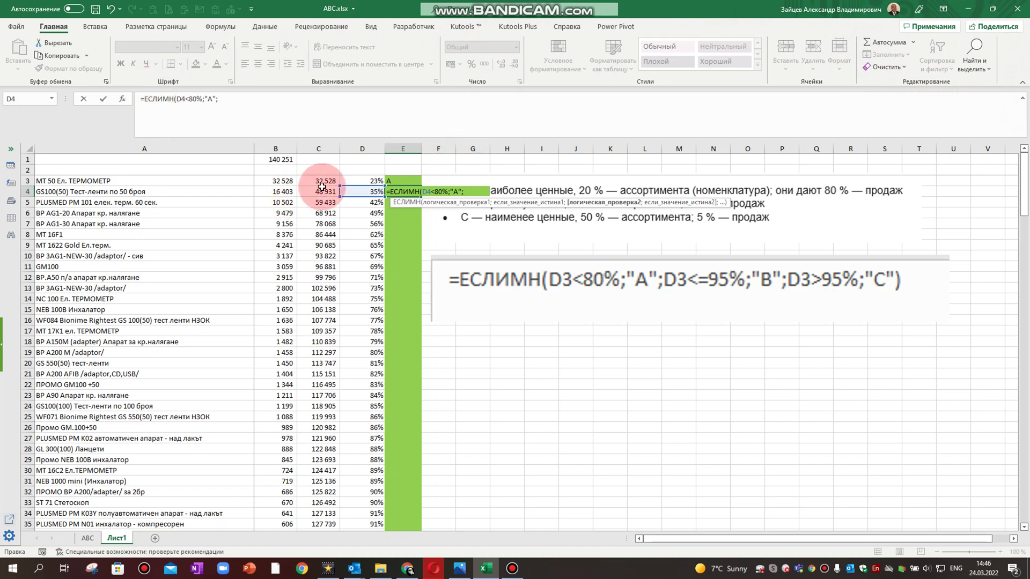
- Finish with D4<=95% → "B" and D4>95% → "C", fix typos, and commit the formula
{"action": "left_click", "coordinate": [368, 193]}
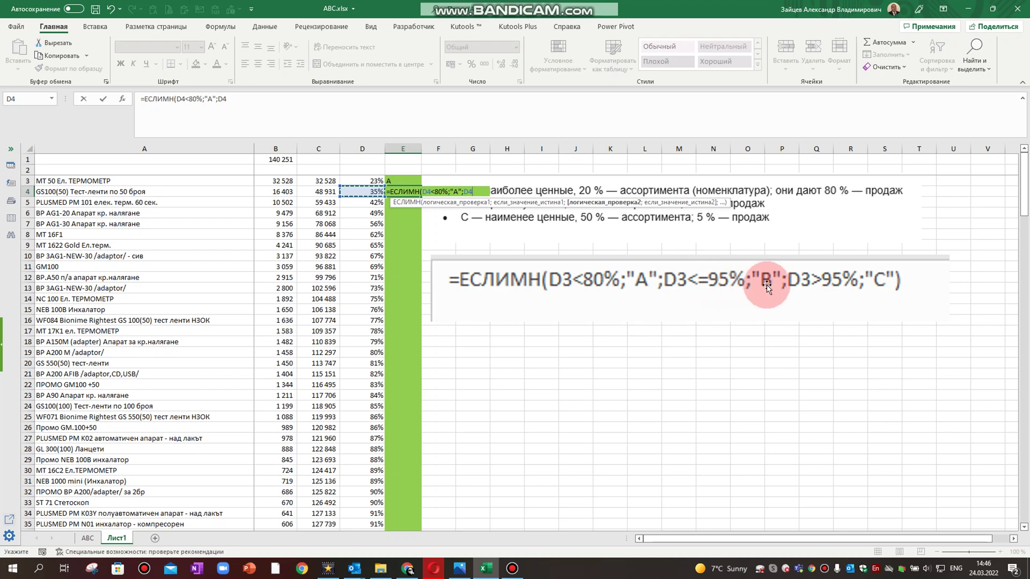
{"action": "type", "text": "<"}
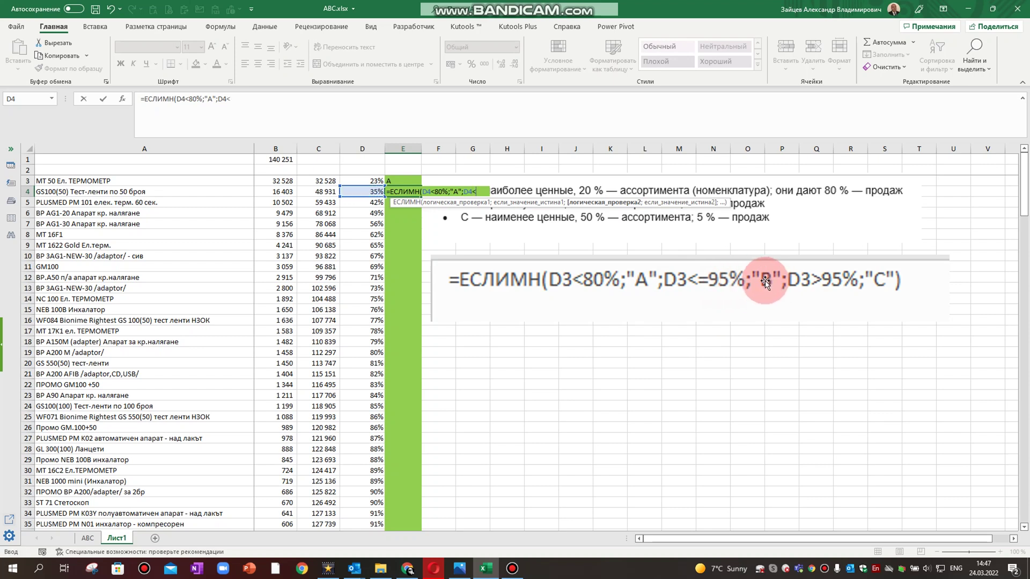
{"action": "type", "text": "=95"}
{"action": "type", "text": "%;\""}
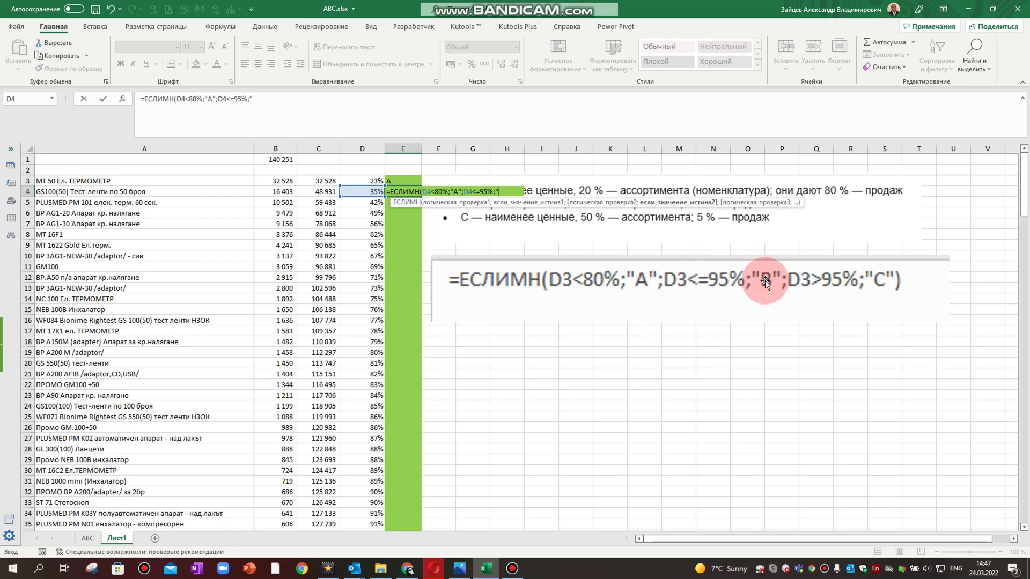
{"action": "type", "text": "B\""}
{"action": "type", "text": ";"}
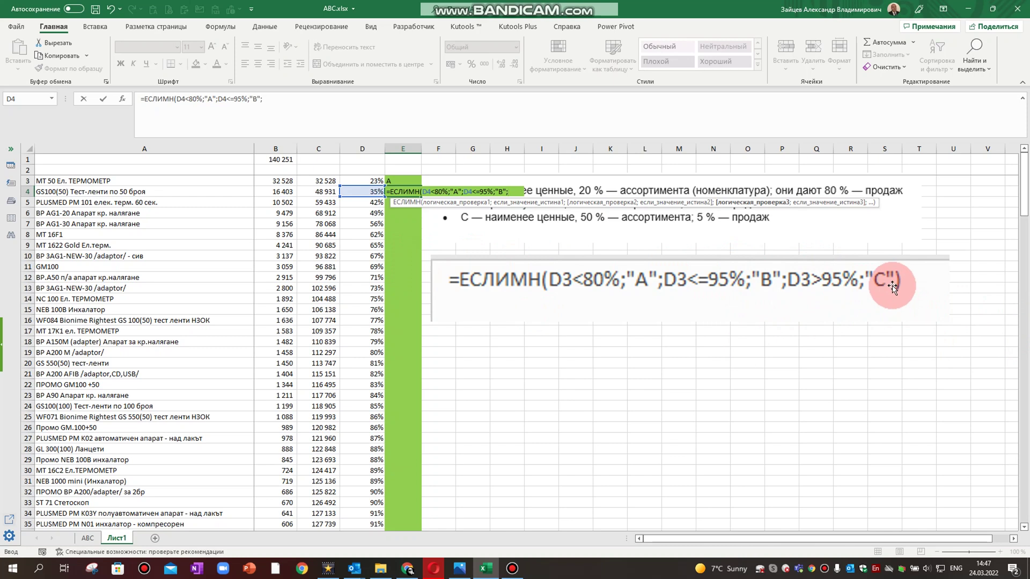
{"action": "left_click", "coordinate": [360, 192]}
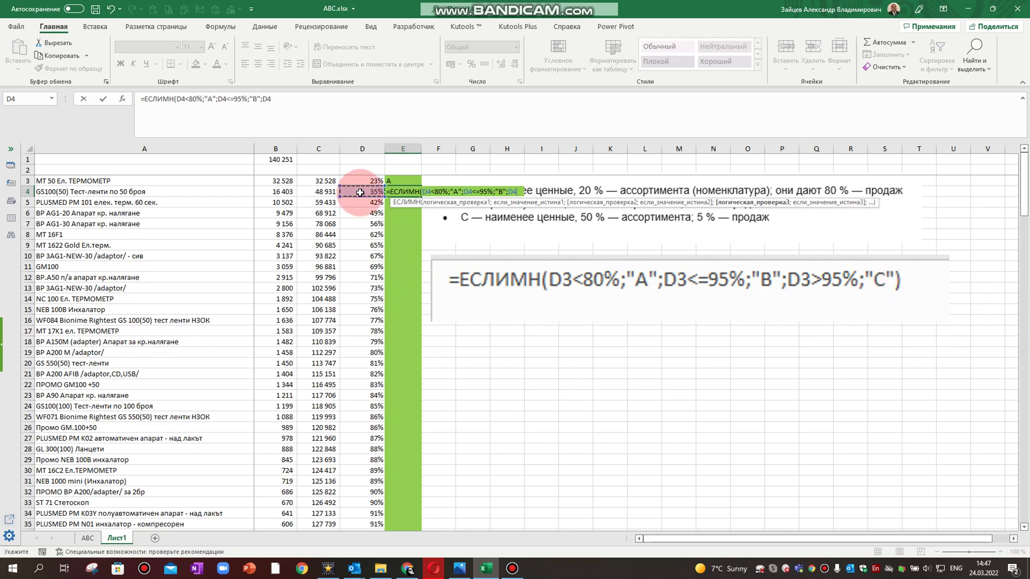
{"action": "type", "text": ">"}
{"action": "type", "text": "95%;l"}
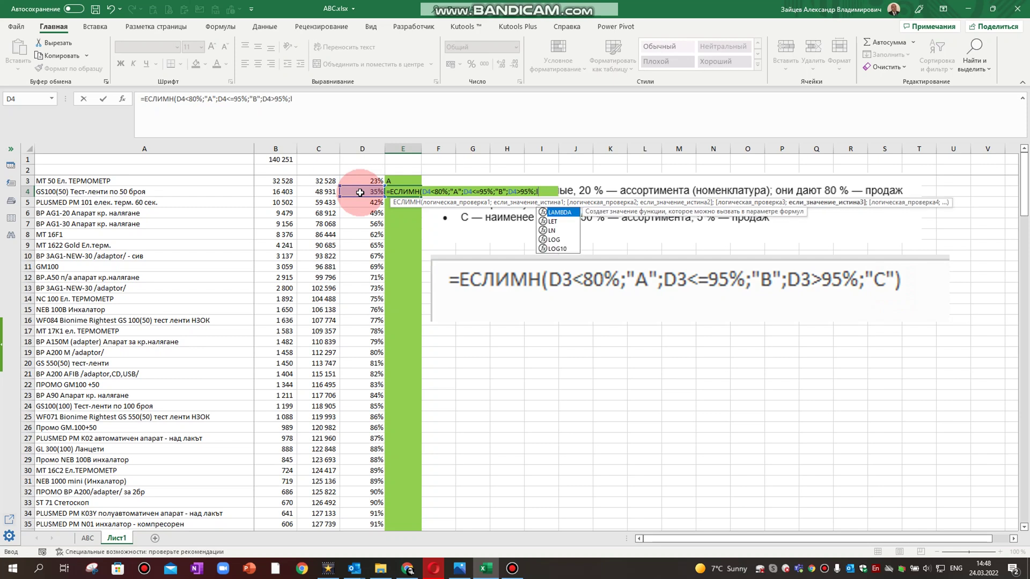
{"action": "key", "text": "BackSpace"}
{"action": "type", "text": ";"}
{"action": "key", "text": "BackSpace"}
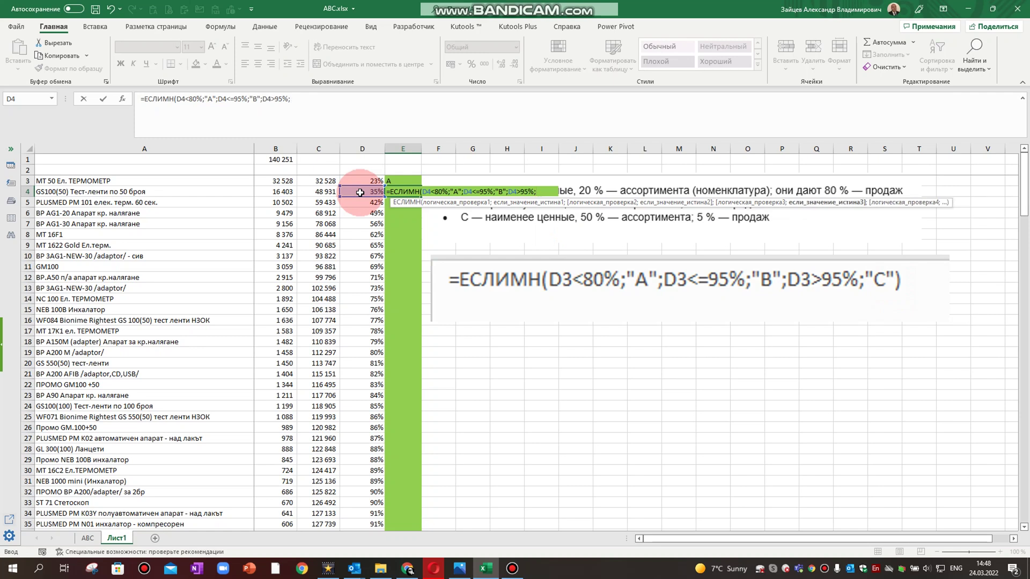
{"action": "key", "text": "BackSpace"}
{"action": "type", "text": ";\""}
{"action": "type", "text": "C\""}
{"action": "type", "text": ")"}
{"action": "key", "text": "Return"}
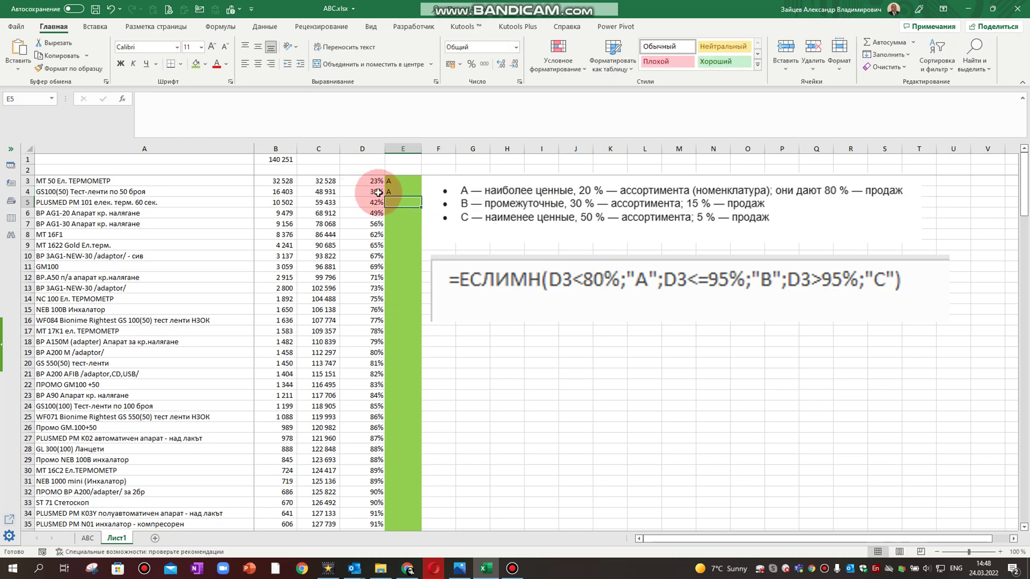
- Fill the E3:E4 grading formula down column E and spot-check lower rows such as row 22
{"action": "left_click_drag", "start_coordinate": [402, 191], "coordinate": [402, 181]}
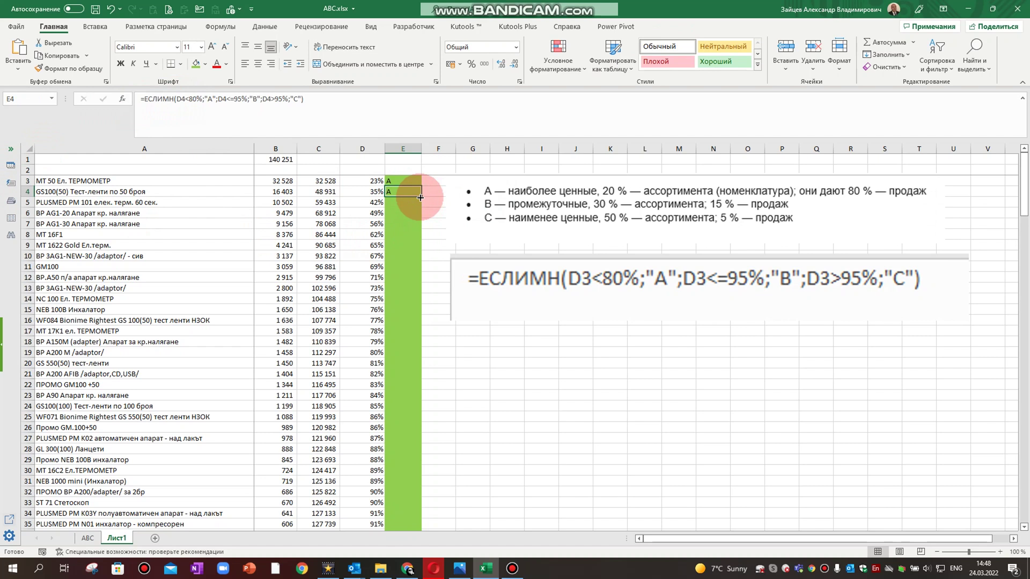
{"action": "double_click", "coordinate": [420, 198]}
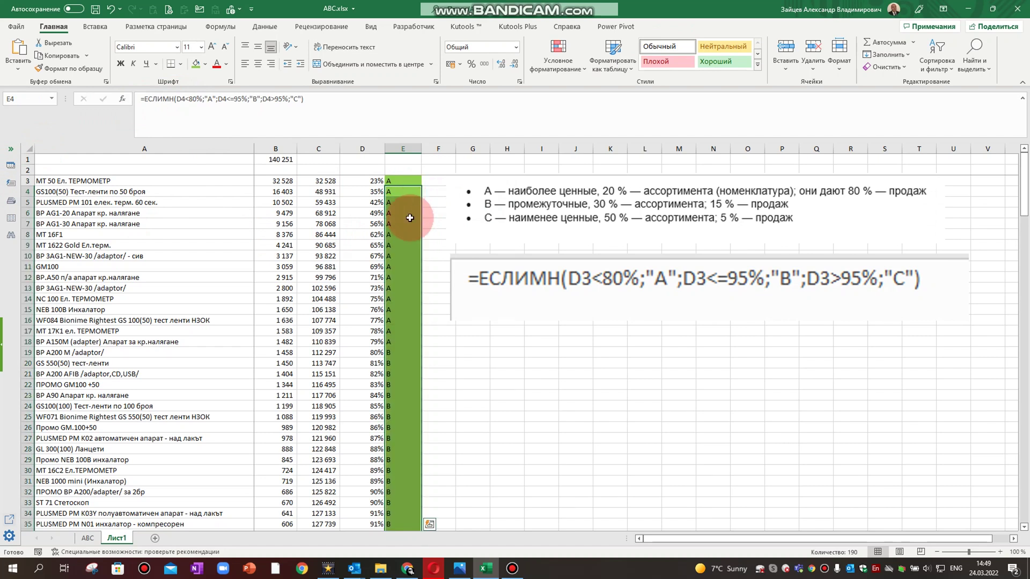
{"action": "scroll", "coordinate": [409, 213], "scroll_direction": "down", "scroll_amount": 1}
{"action": "left_click", "coordinate": [400, 320]}
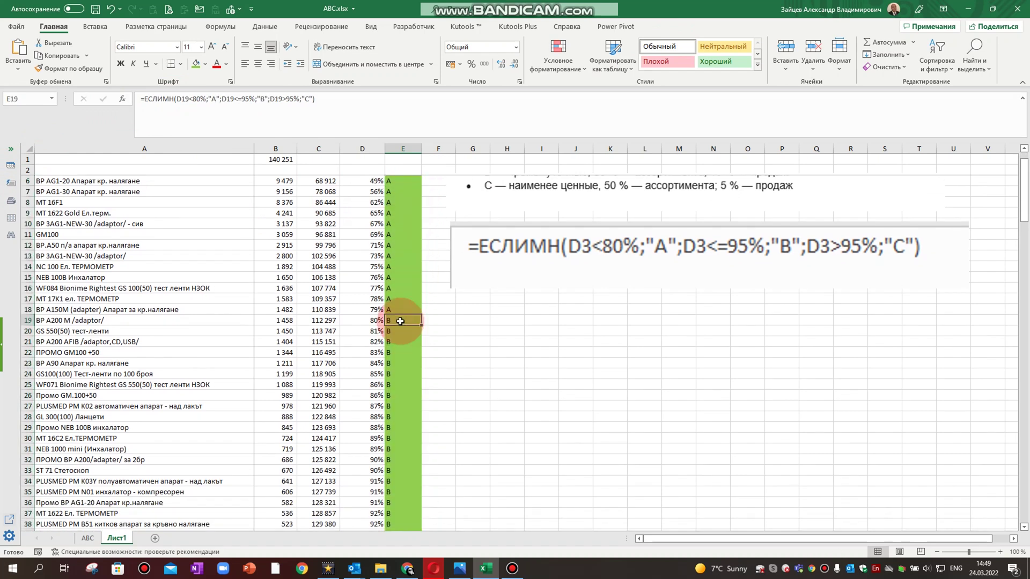
{"action": "left_click", "coordinate": [404, 352]}
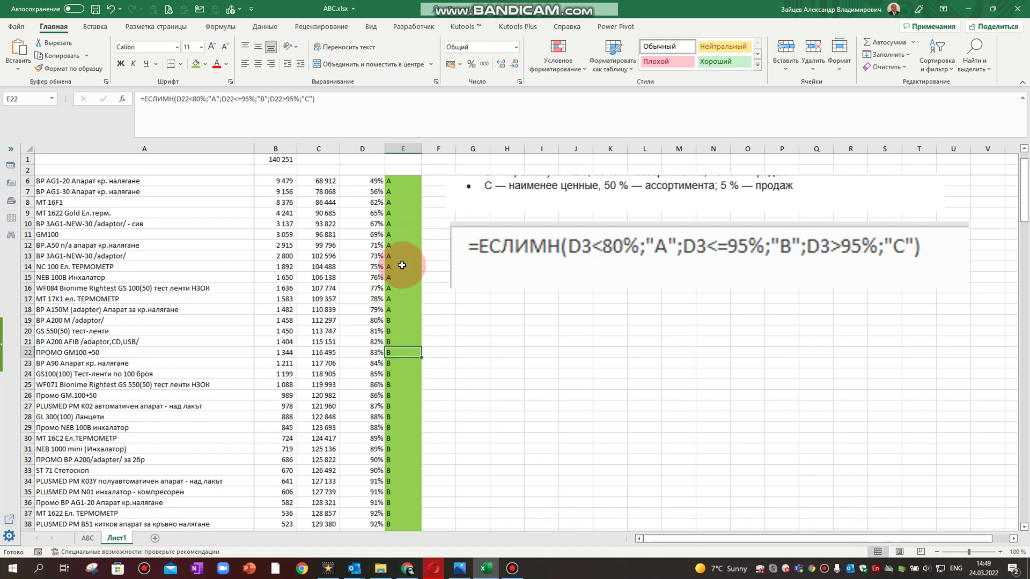
{"action": "left_click", "coordinate": [403, 148]}
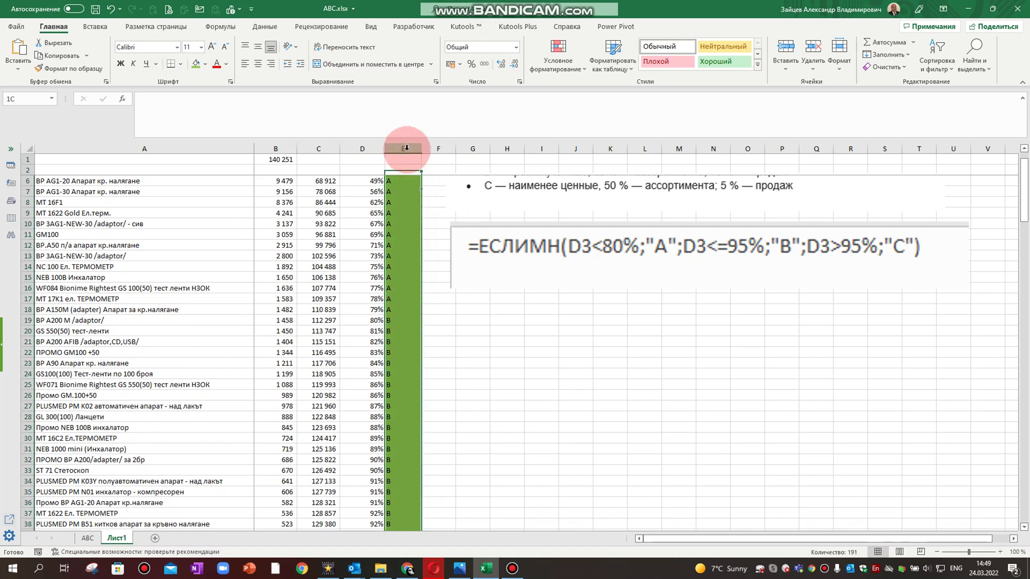
- Centre column E and fill the B-graded cells from E19 yellow
{"action": "left_click", "coordinate": [129, 65]}
{"action": "mouse_move", "coordinate": [398, 322]}
{"action": "left_mouse_down"}
{"action": "mouse_move", "coordinate": [416, 366]}
{"action": "mouse_move", "coordinate": [410, 386]}
{"action": "left_mouse_up"}
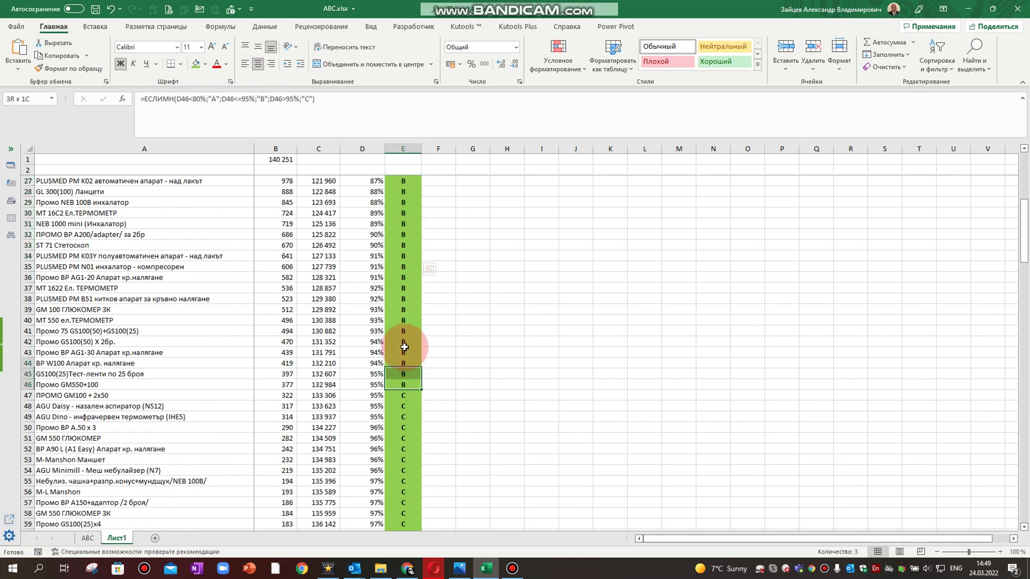
{"action": "scroll", "coordinate": [396, 172], "scroll_direction": "up", "scroll_amount": 3}
{"action": "left_click", "coordinate": [207, 63]}
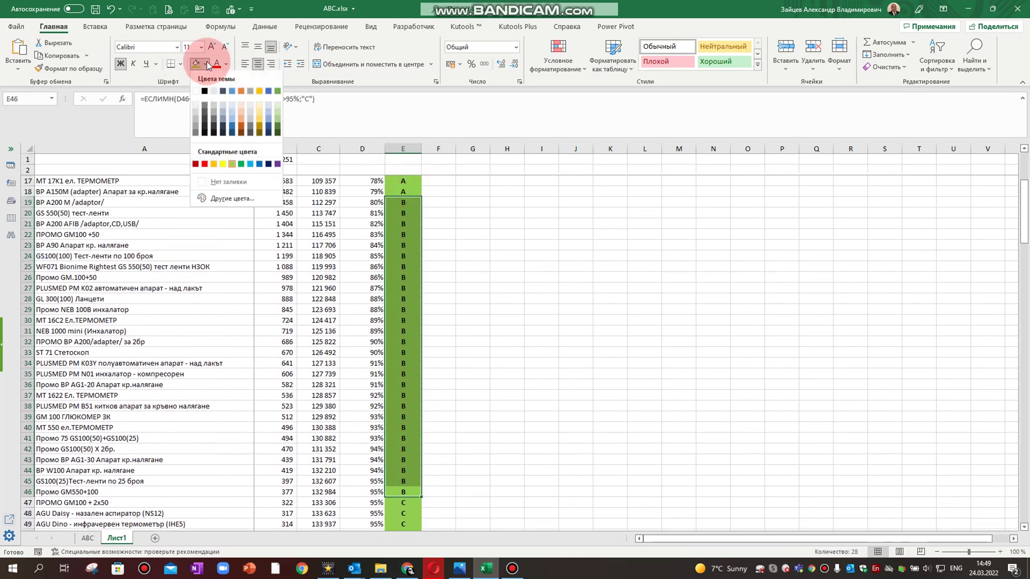
{"action": "left_click", "coordinate": [227, 165]}
- Fill the C-graded cells E47:E193 red with white text
{"action": "scroll", "coordinate": [464, 281], "scroll_direction": "down", "scroll_amount": 7}
{"action": "scroll", "coordinate": [462, 279], "scroll_direction": "down", "scroll_amount": 3}
{"action": "scroll", "coordinate": [418, 239], "scroll_direction": "up", "scroll_amount": 3}
{"action": "mouse_move", "coordinate": [414, 277]}
{"action": "left_mouse_down"}
{"action": "mouse_move", "coordinate": [397, 577]}
{"action": "mouse_move", "coordinate": [398, 494]}
{"action": "left_mouse_up"}
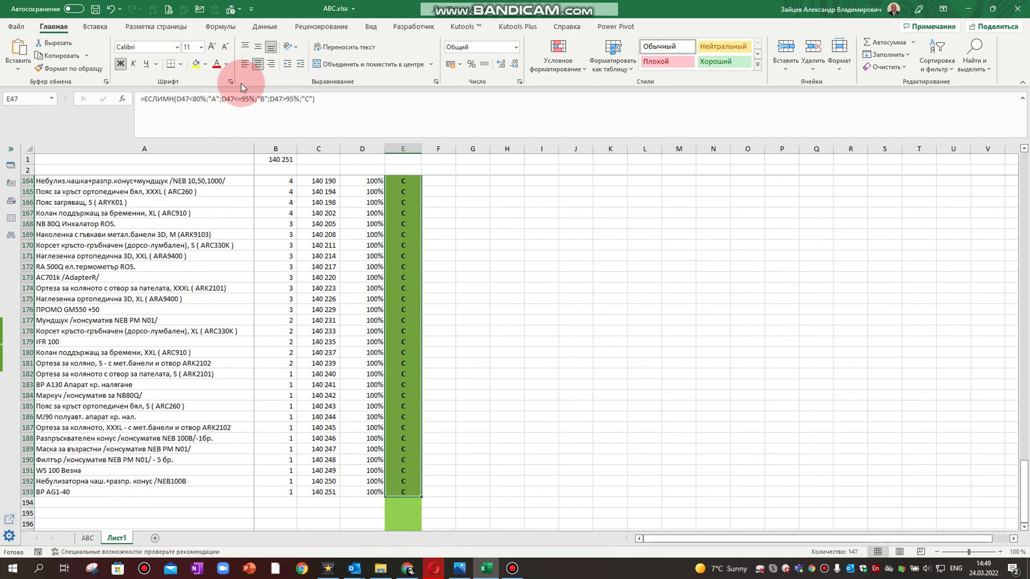
{"action": "left_click", "coordinate": [207, 69]}
{"action": "left_click", "coordinate": [202, 163]}
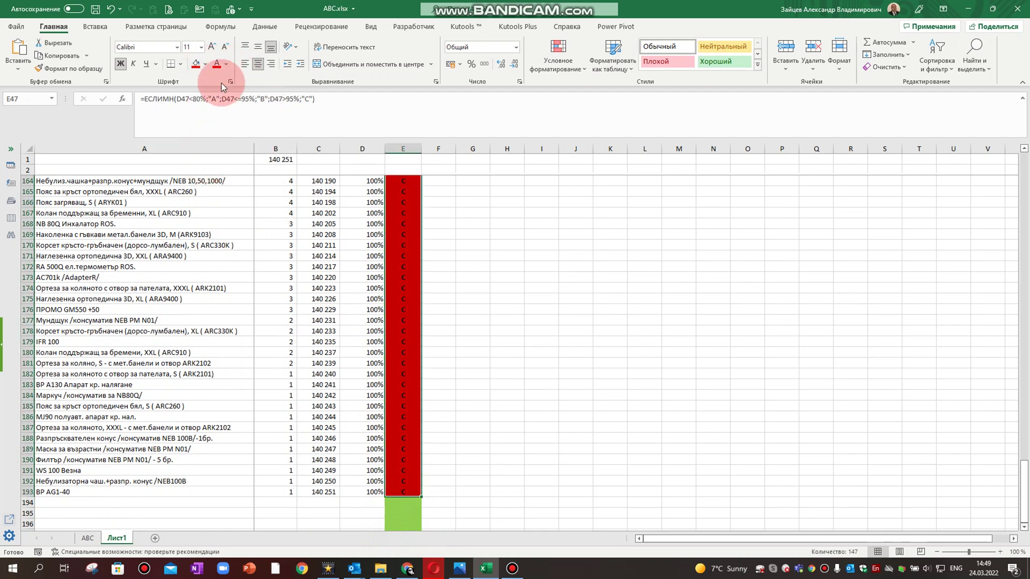
{"action": "left_click", "coordinate": [228, 67]}
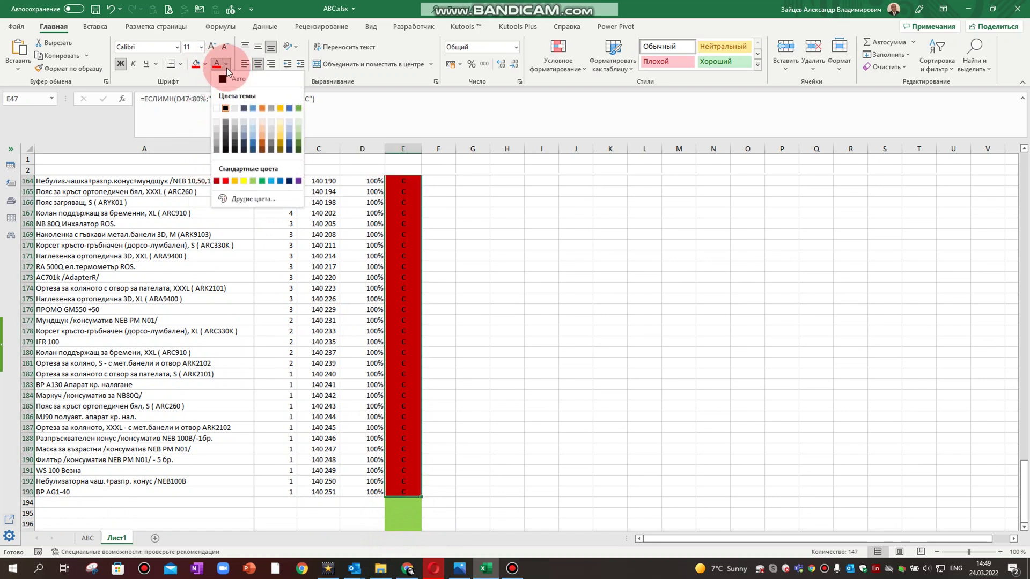
{"action": "left_click", "coordinate": [217, 108]}
{"action": "scroll", "coordinate": [475, 324], "scroll_direction": "up", "scroll_amount": 10}
{"action": "scroll", "coordinate": [472, 330], "scroll_direction": "up", "scroll_amount": 12}
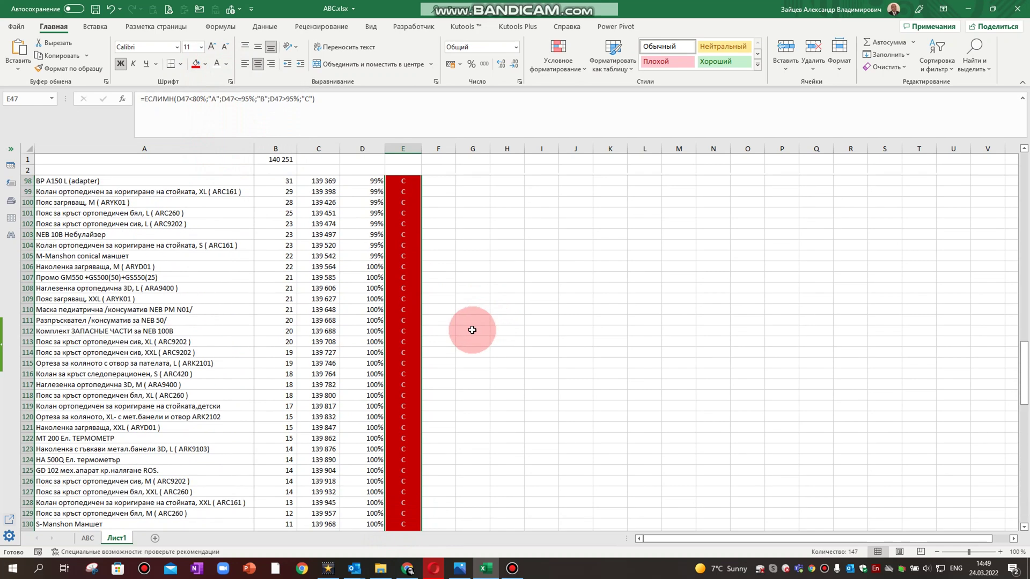
{"action": "scroll", "coordinate": [472, 330], "scroll_direction": "up", "scroll_amount": 9}
{"action": "scroll", "coordinate": [472, 330], "scroll_direction": "up", "scroll_amount": 12}
{"action": "scroll", "coordinate": [469, 331], "scroll_direction": "up", "scroll_amount": 9}
{"action": "scroll", "coordinate": [455, 335], "scroll_direction": "up", "scroll_amount": 2}
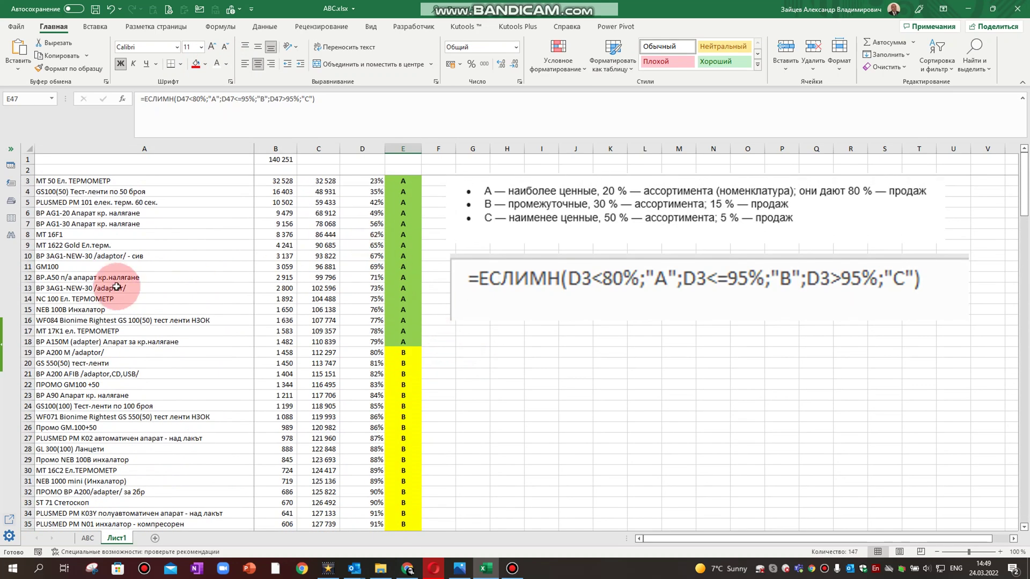
{"action": "left_click", "coordinate": [84, 148]}
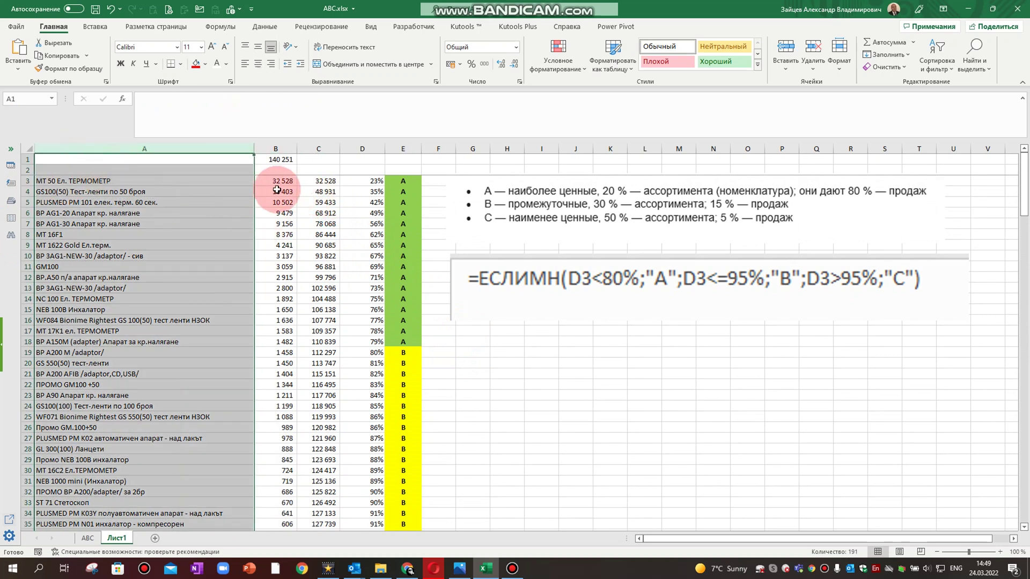
{"action": "left_click", "coordinate": [390, 185]}
{"action": "left_click", "coordinate": [406, 397]}
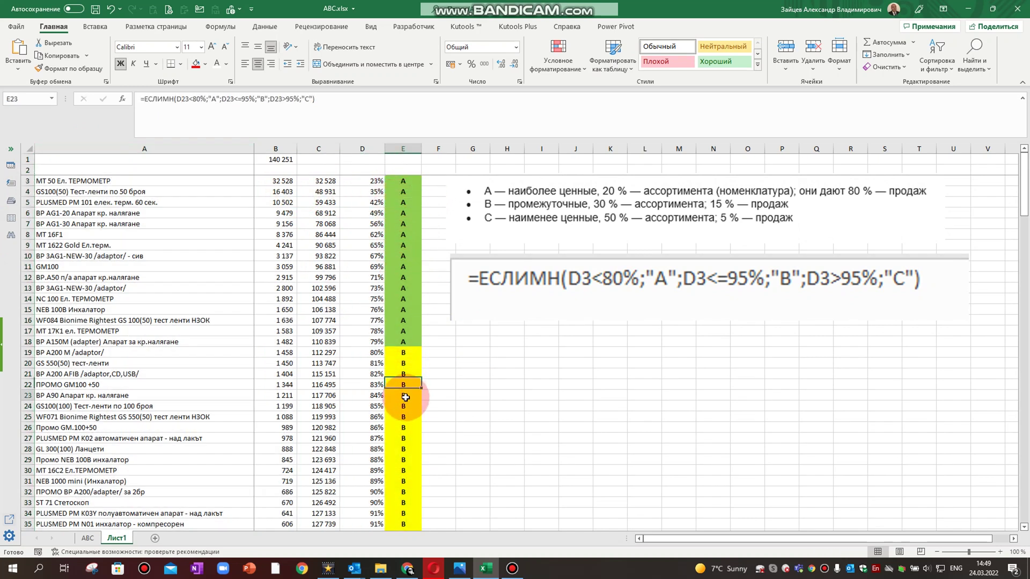
{"action": "left_click", "coordinate": [407, 370]}
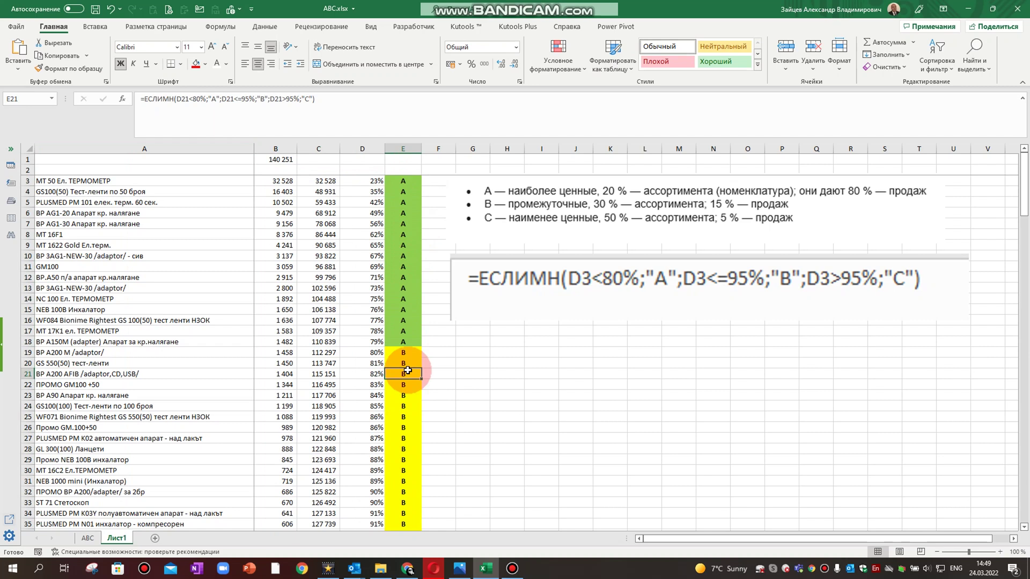